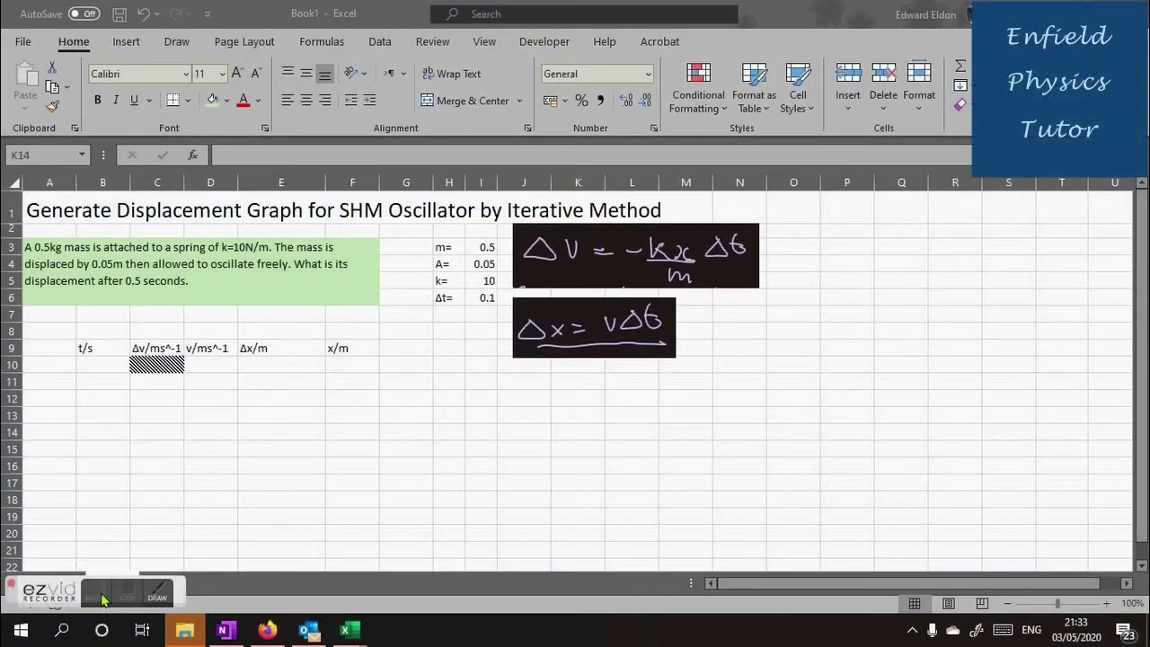
Go through the table's column headings in row 9, from t/s across to x/m.
click(90, 350)
click(90, 348)
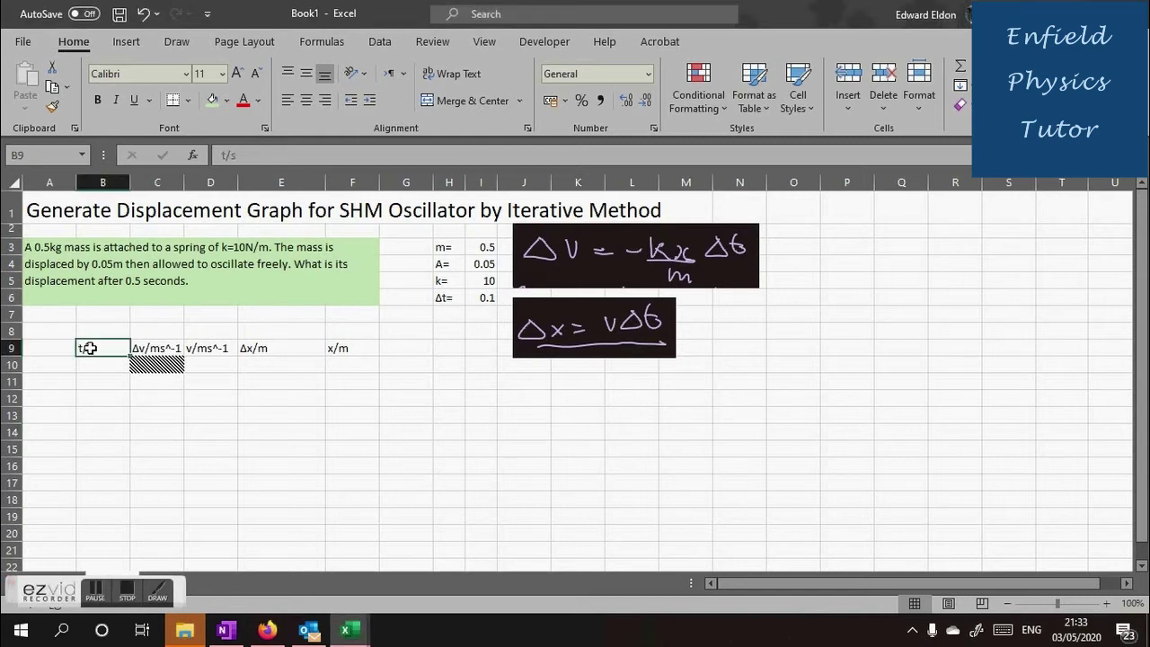
click(162, 352)
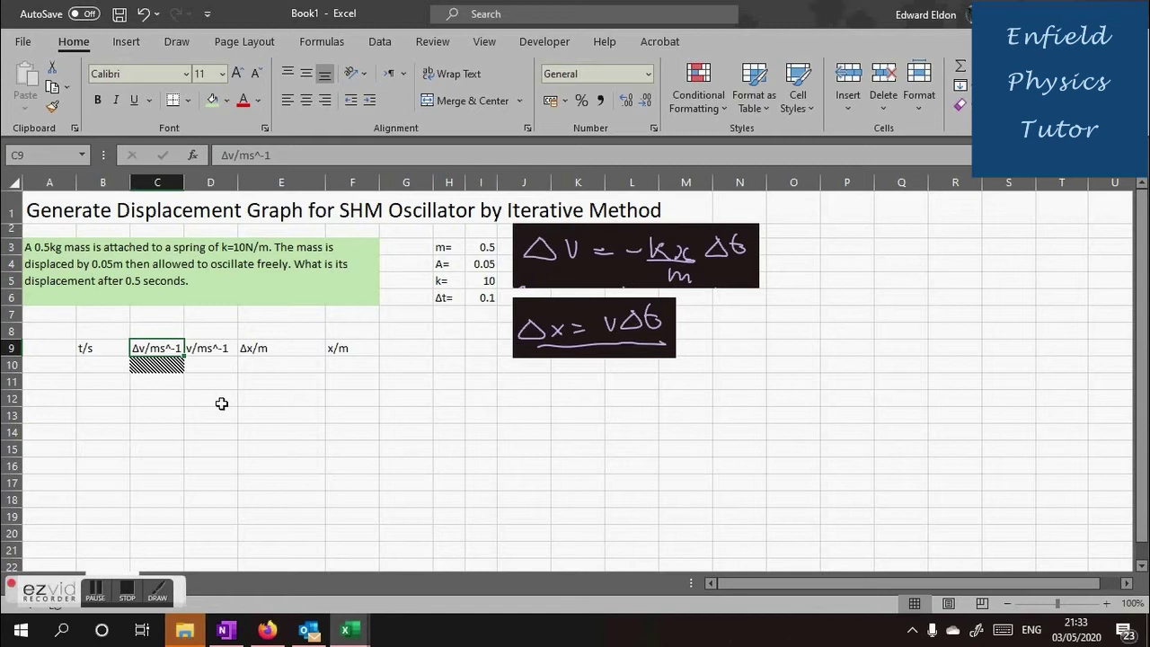
click(219, 350)
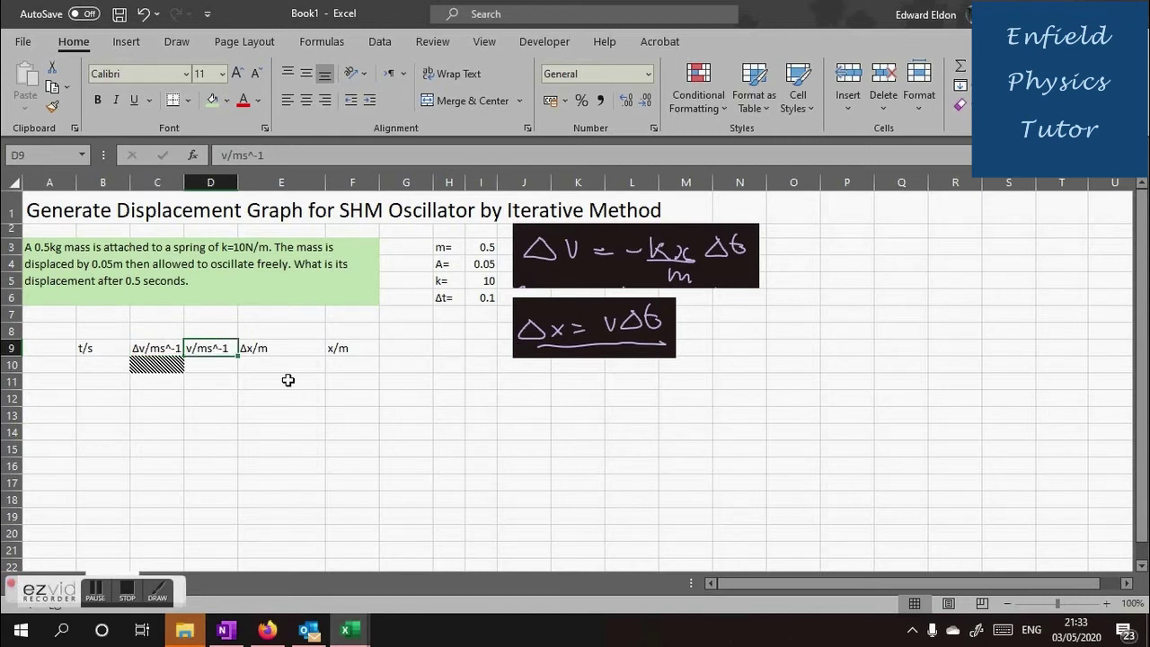
click(285, 351)
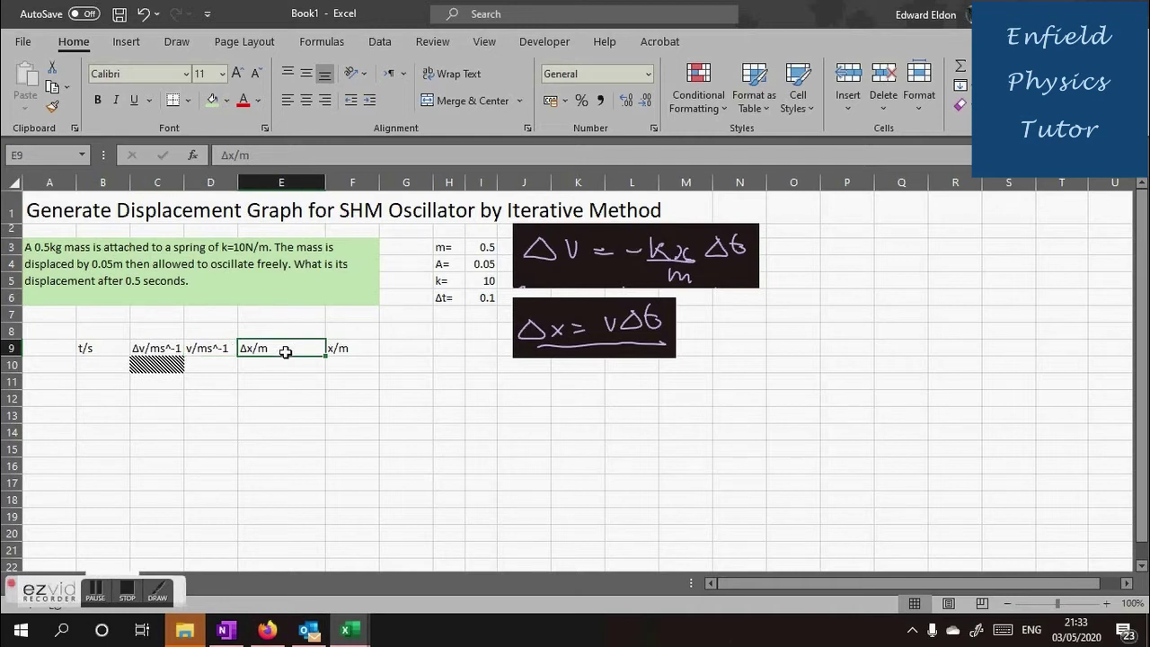
click(342, 353)
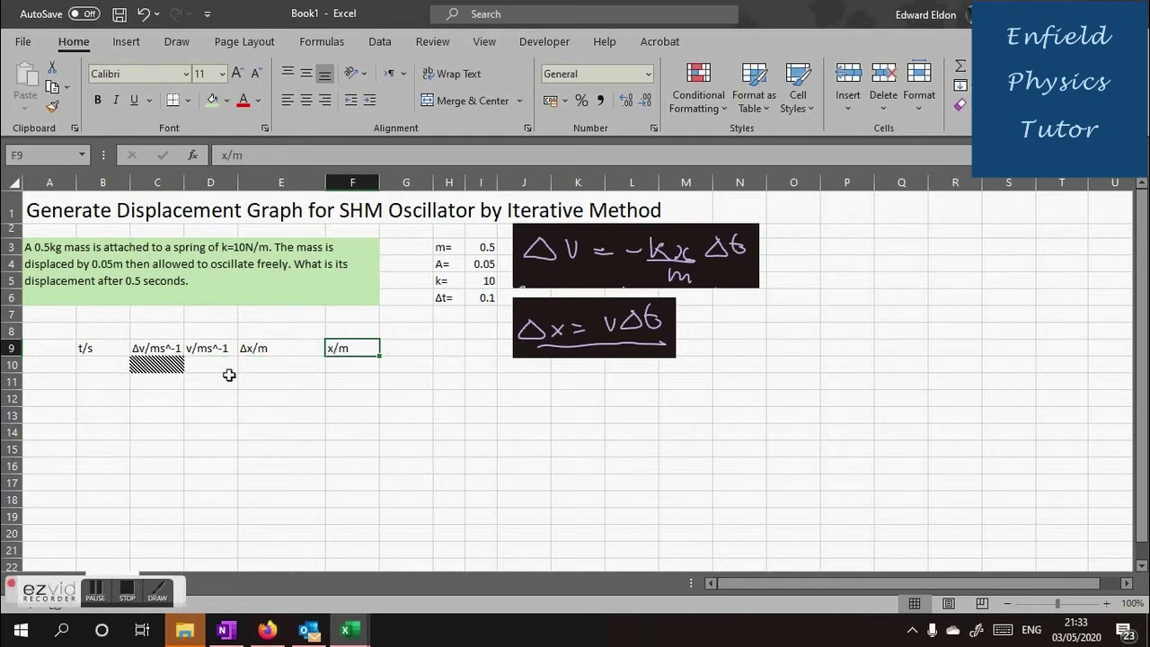
Enter 0 as the starting time, velocity and Δx in row 10, leaving the shaded Δv cell empty.
click(108, 368)
text(0)
key(Return)
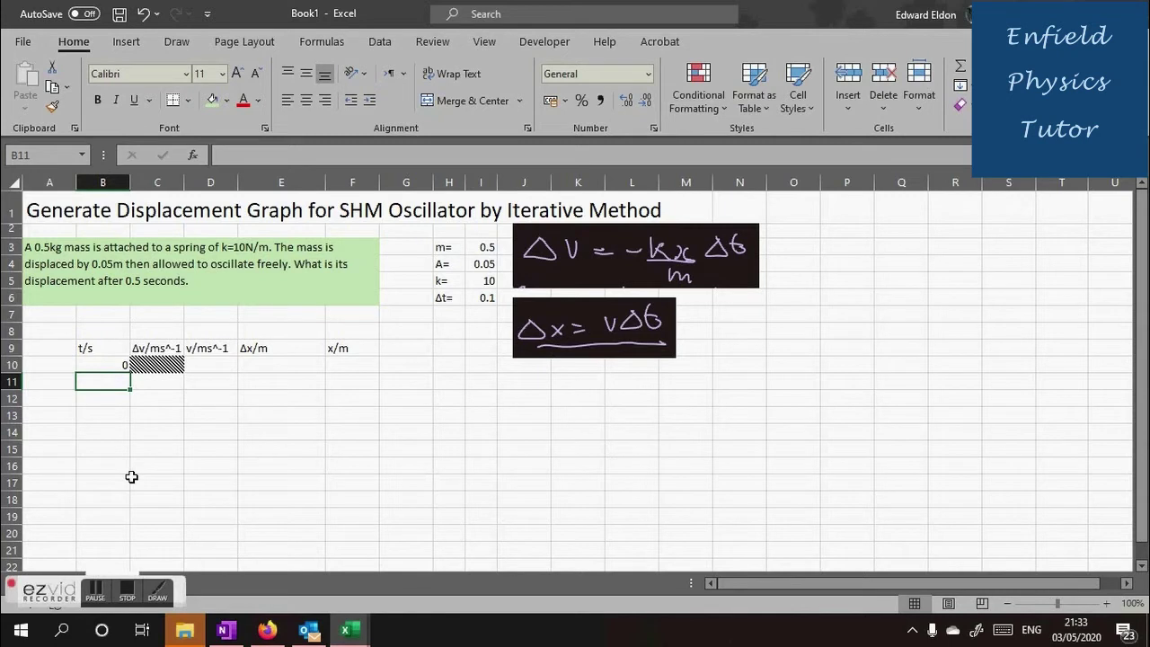
click(163, 364)
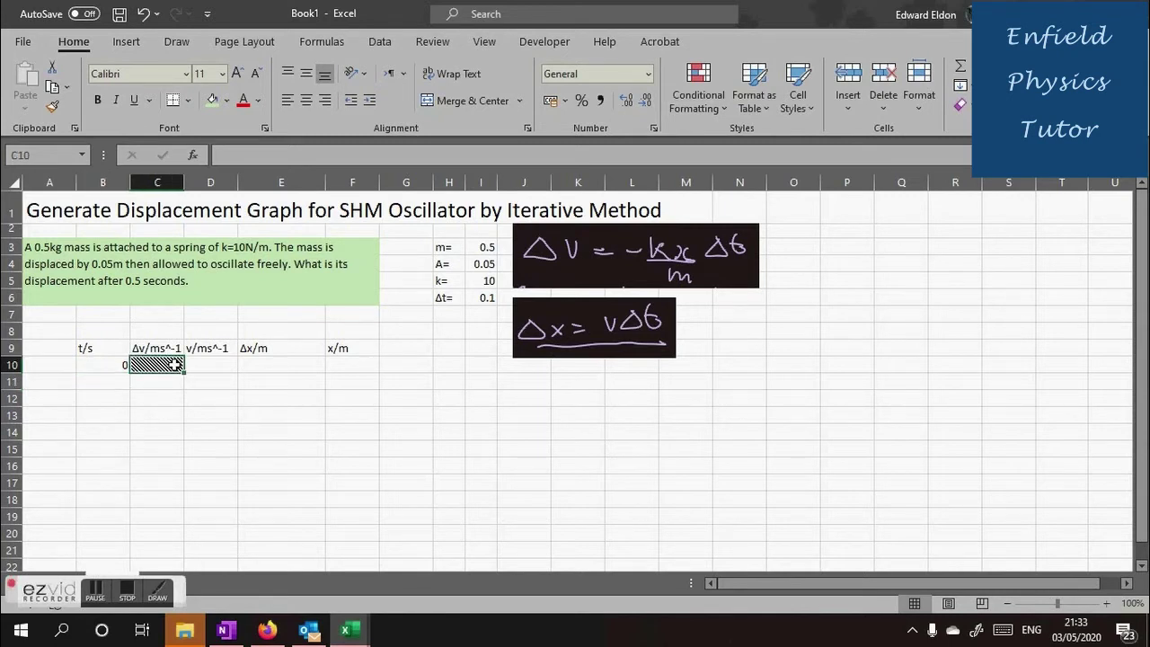
click(208, 371)
text(0)
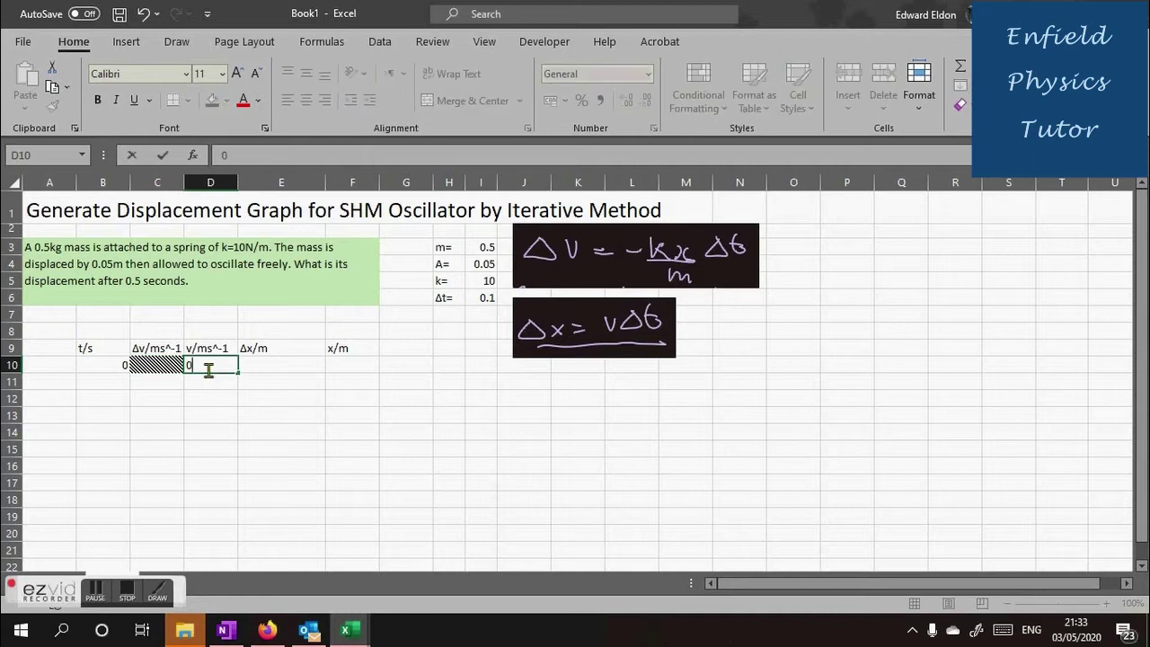
click(255, 359)
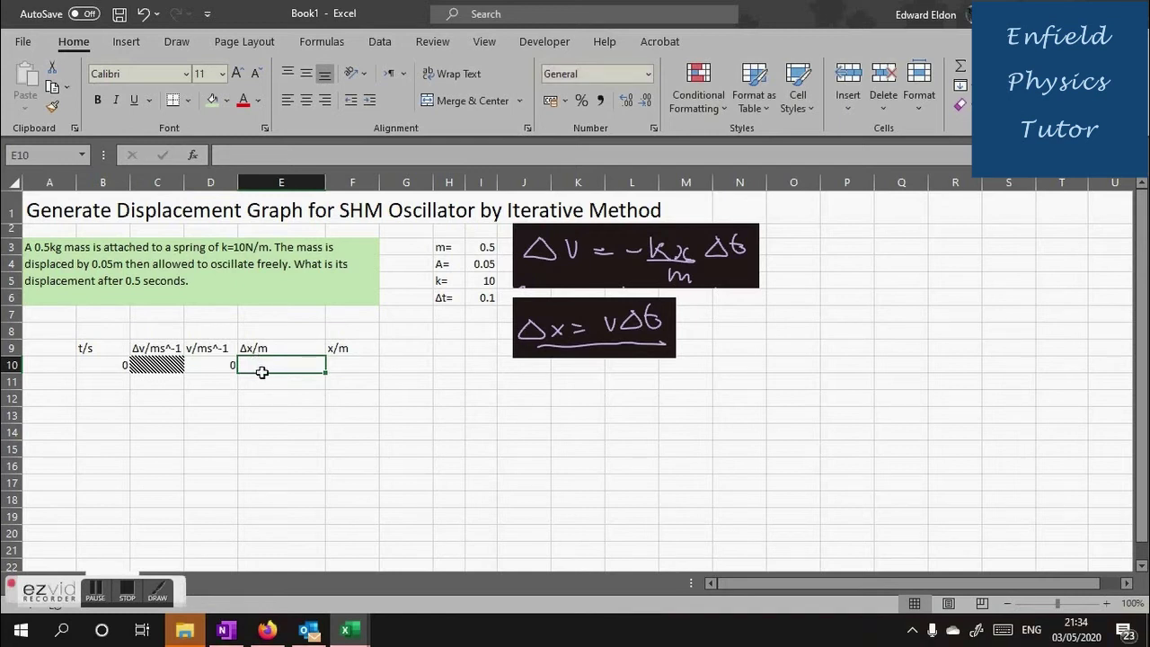
text(0)
Set the starting displacement in F10 to the amplitude A with the absolute reference =$I$4.
click(338, 365)
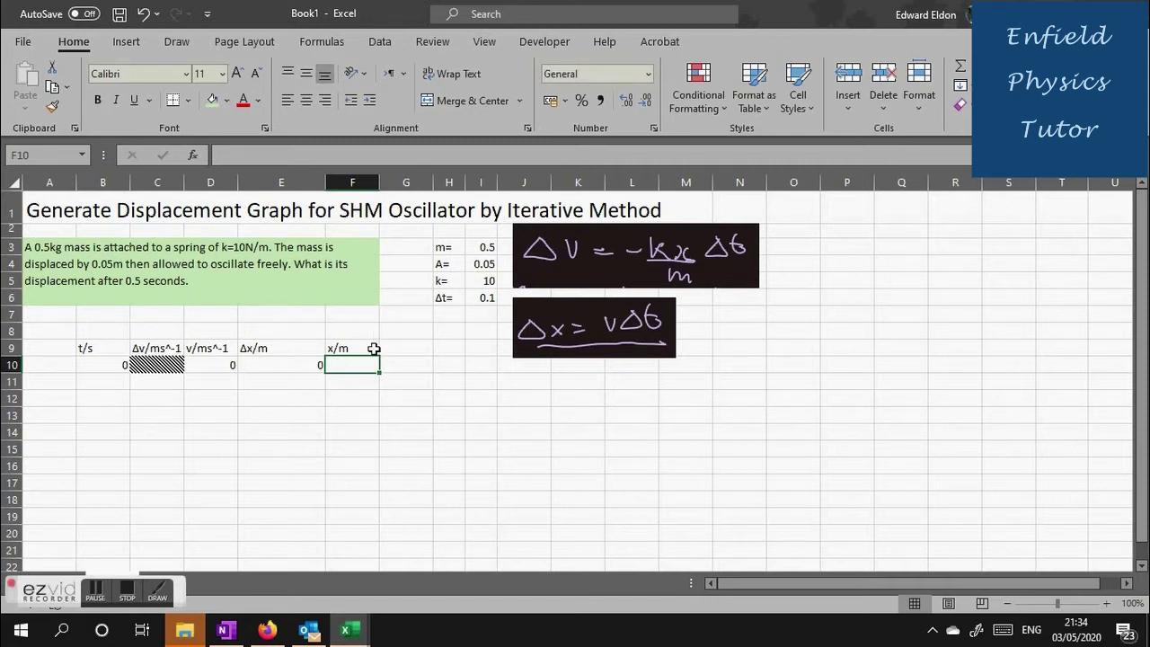
text(=)
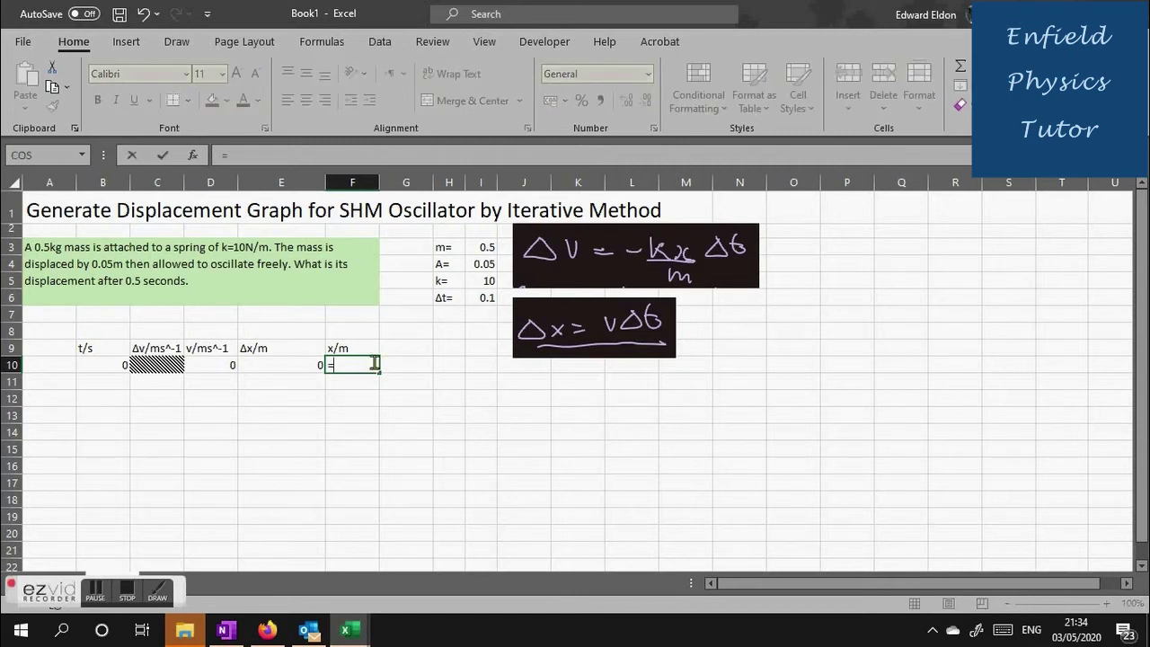
click(477, 266)
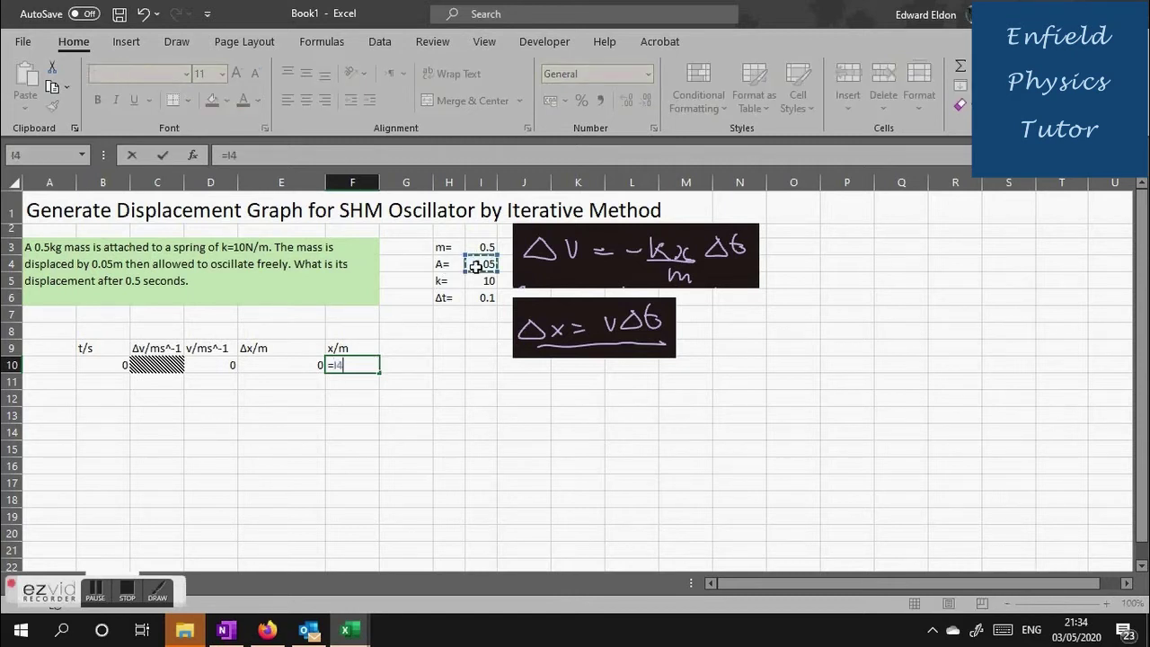
click(262, 155)
key(Left)
key(Left)
text($)
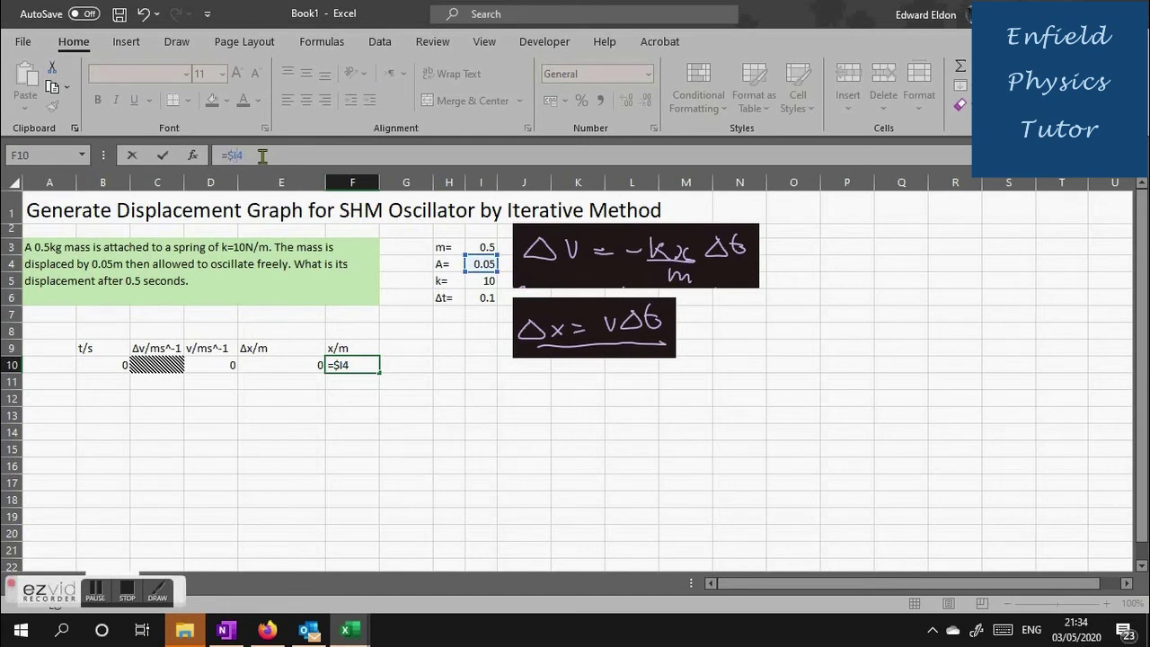
key(Right)
text($)
key(Return)
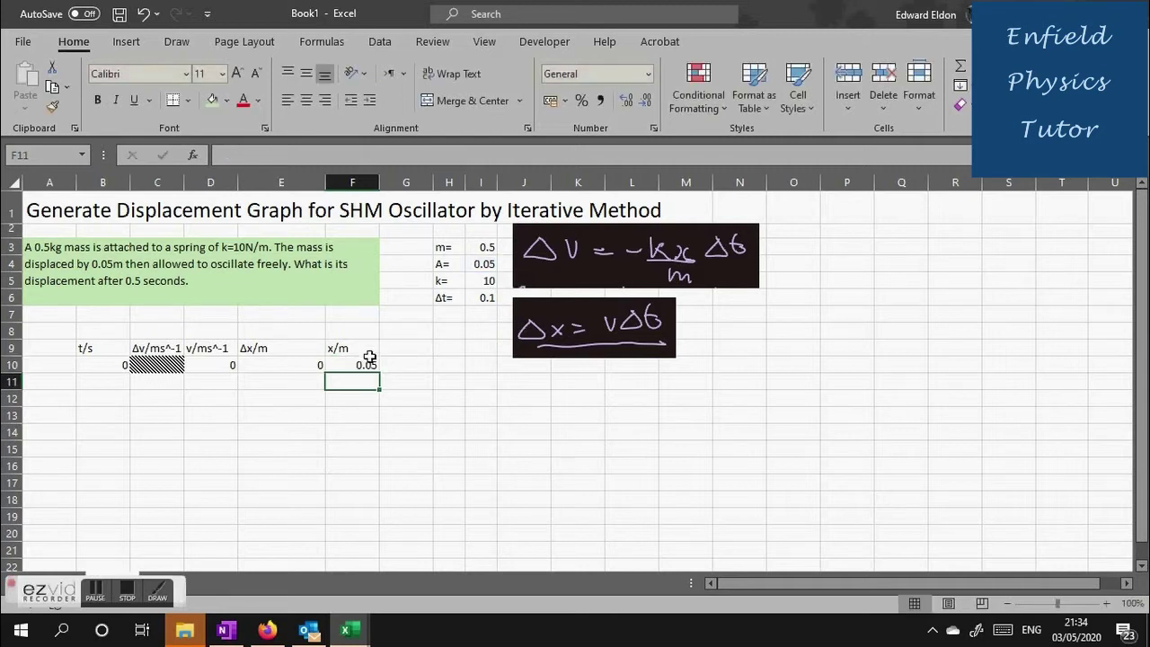
Enter 0.1 as the time in B11 and the Δv formula =-1*I5*F10*I6/I3 in C11.
click(105, 384)
text(0.1)
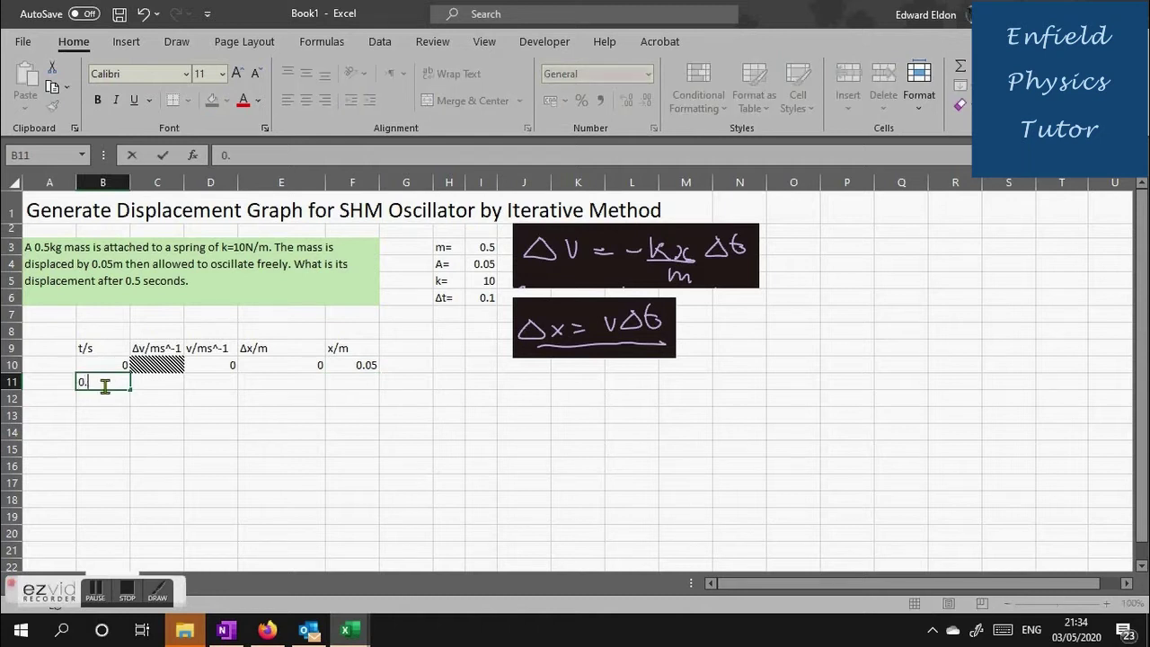
click(151, 384)
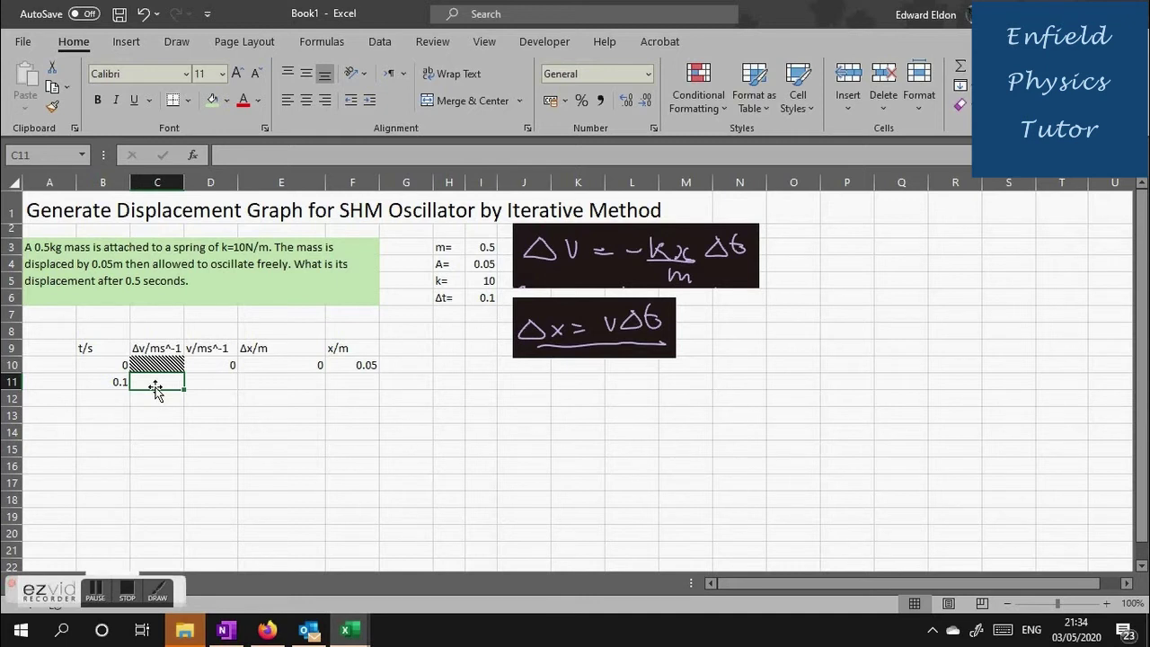
text(=)
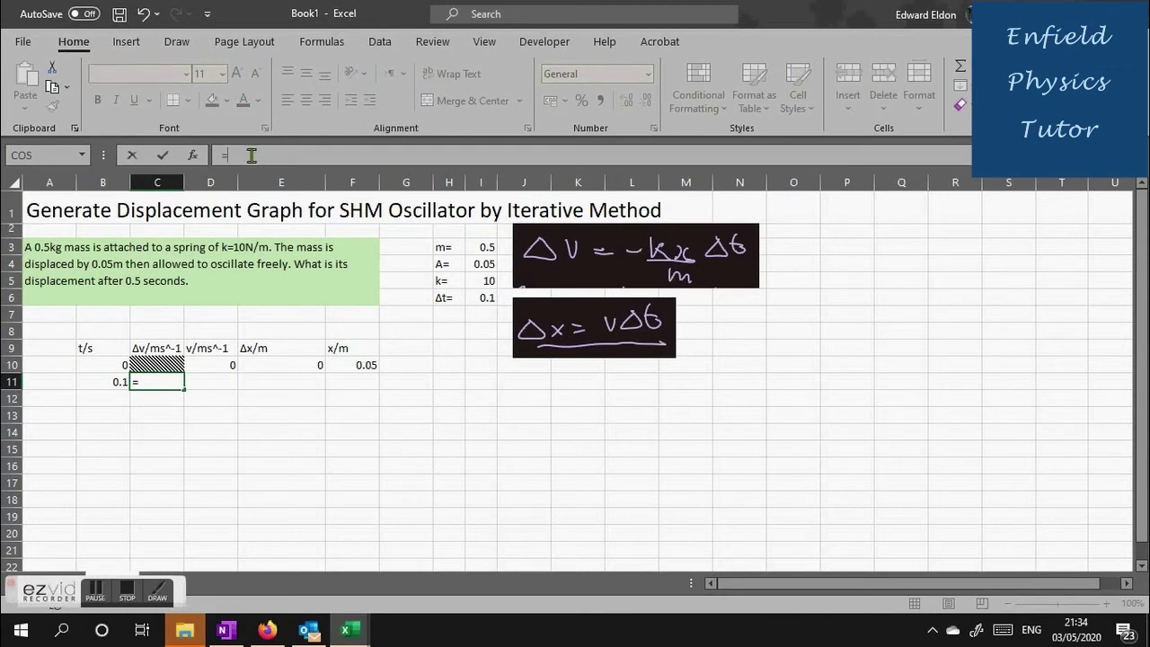
text(-1*)
click(494, 283)
key(Left)
click(483, 280)
text(*)
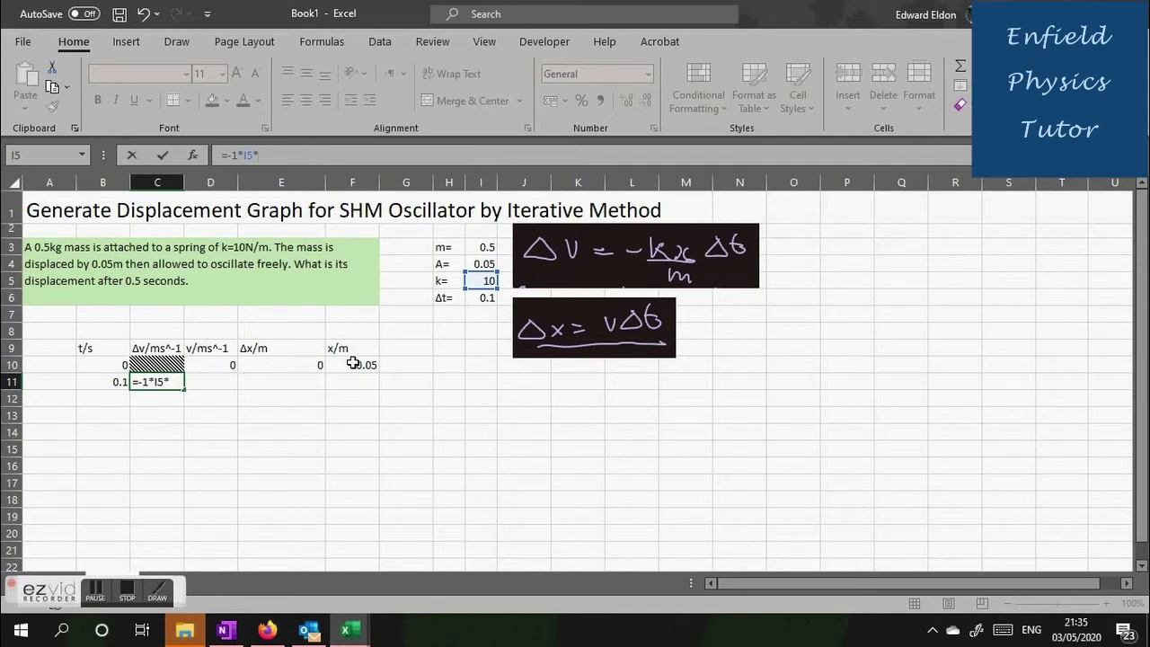
click(353, 364)
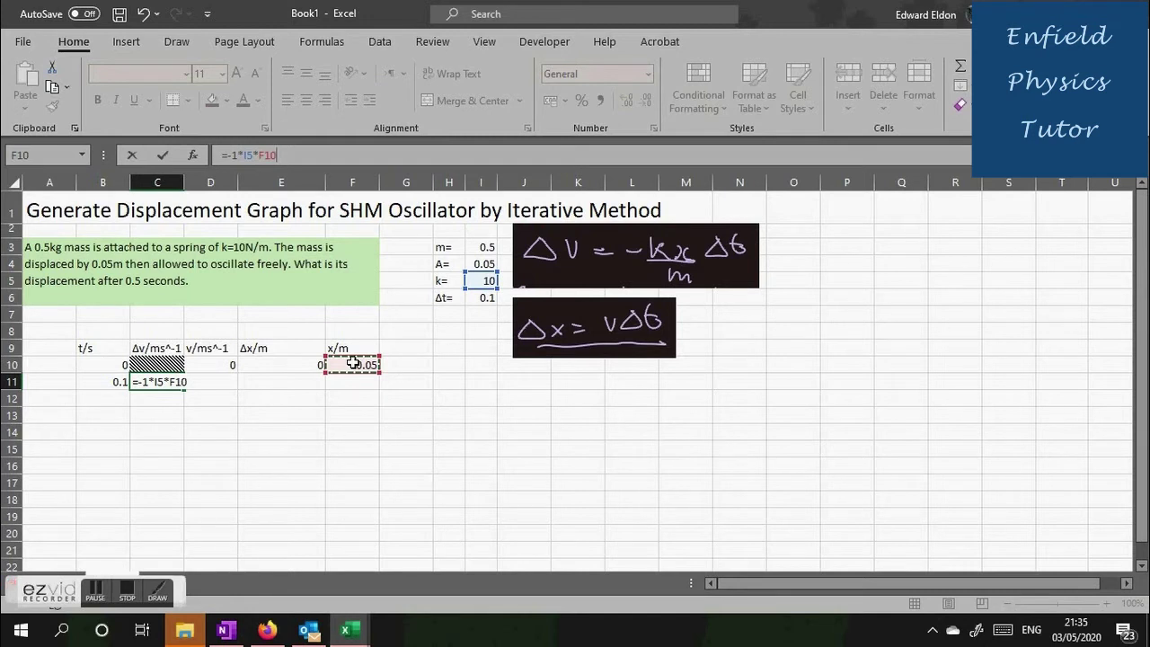
text(*)
click(481, 298)
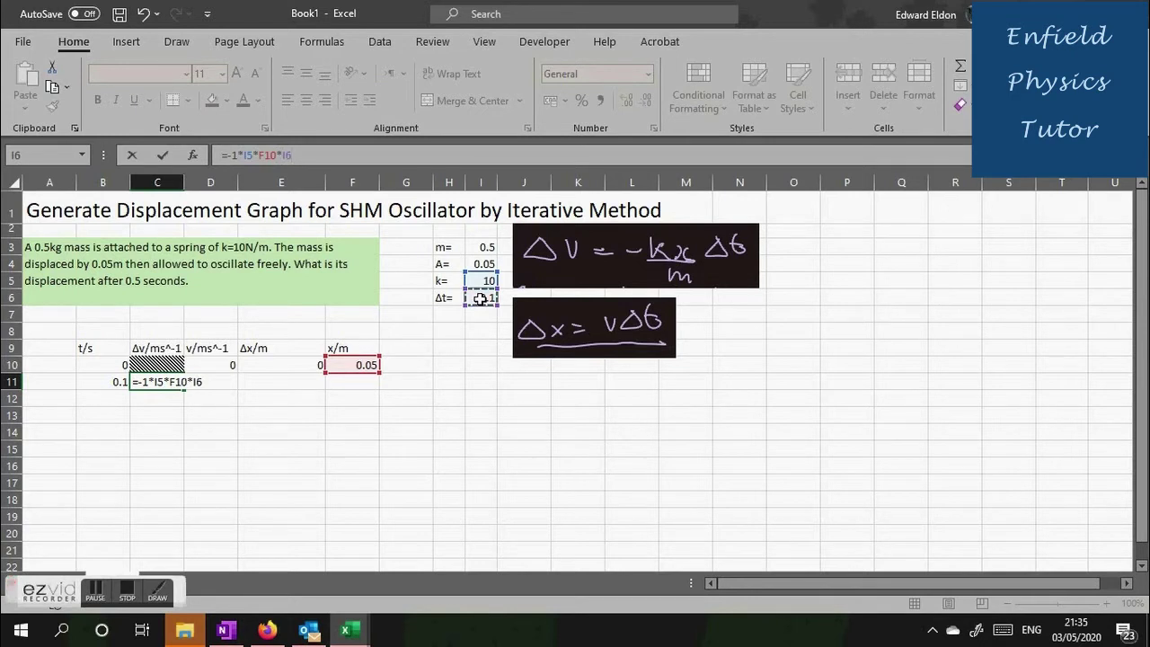
text(/)
click(488, 249)
key(Return)
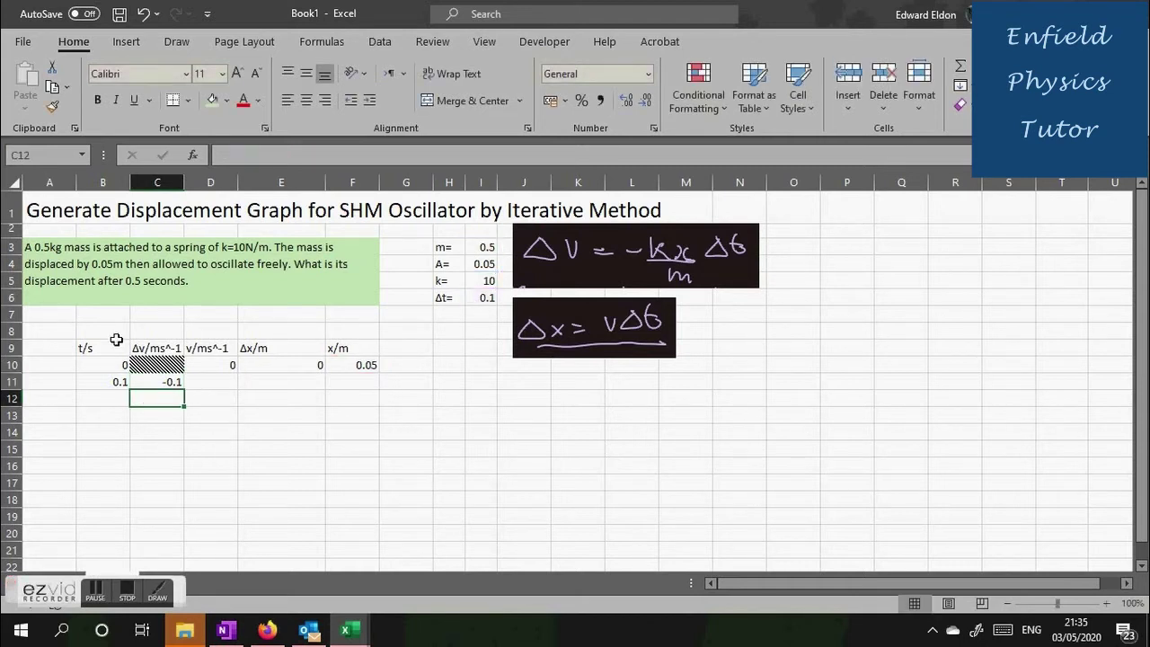
Make the k, Δt and m references in the C11 formula absolute as $I$5, $I$6 and $I$3, keeping F10 relative.
click(160, 384)
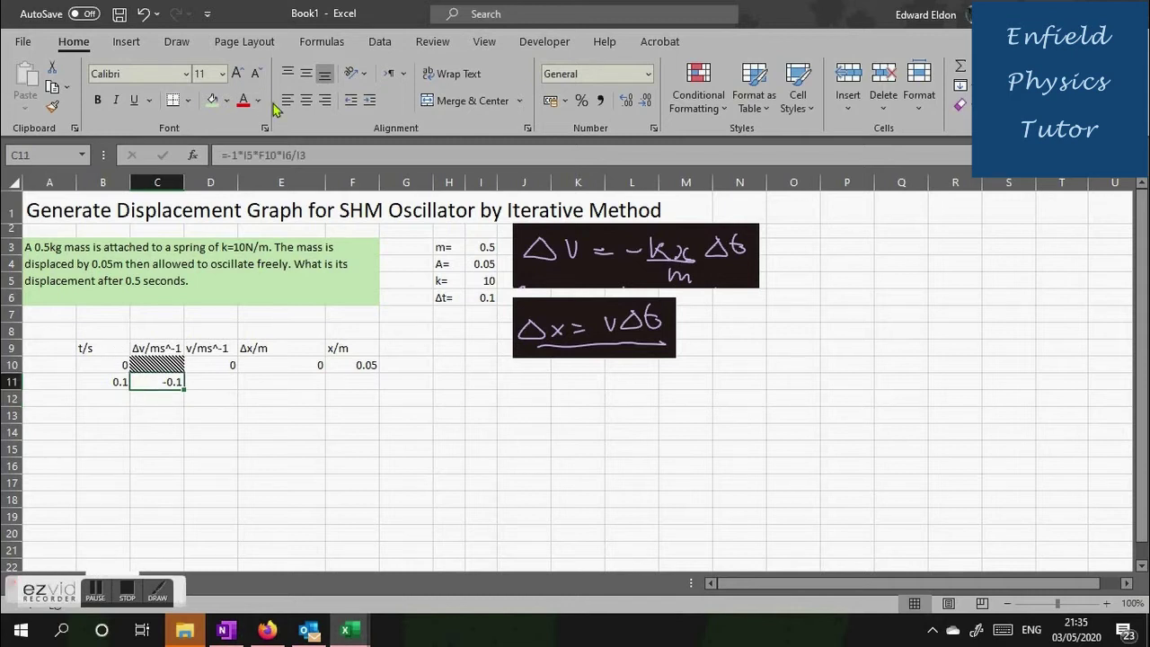
click(316, 154)
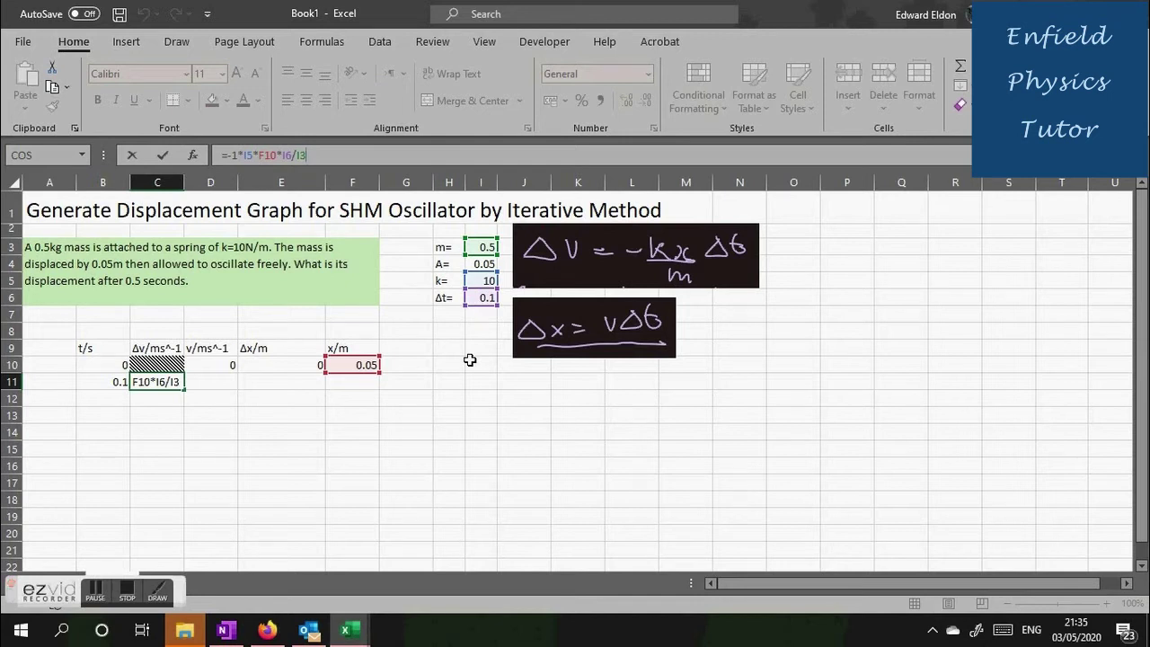
click(244, 155)
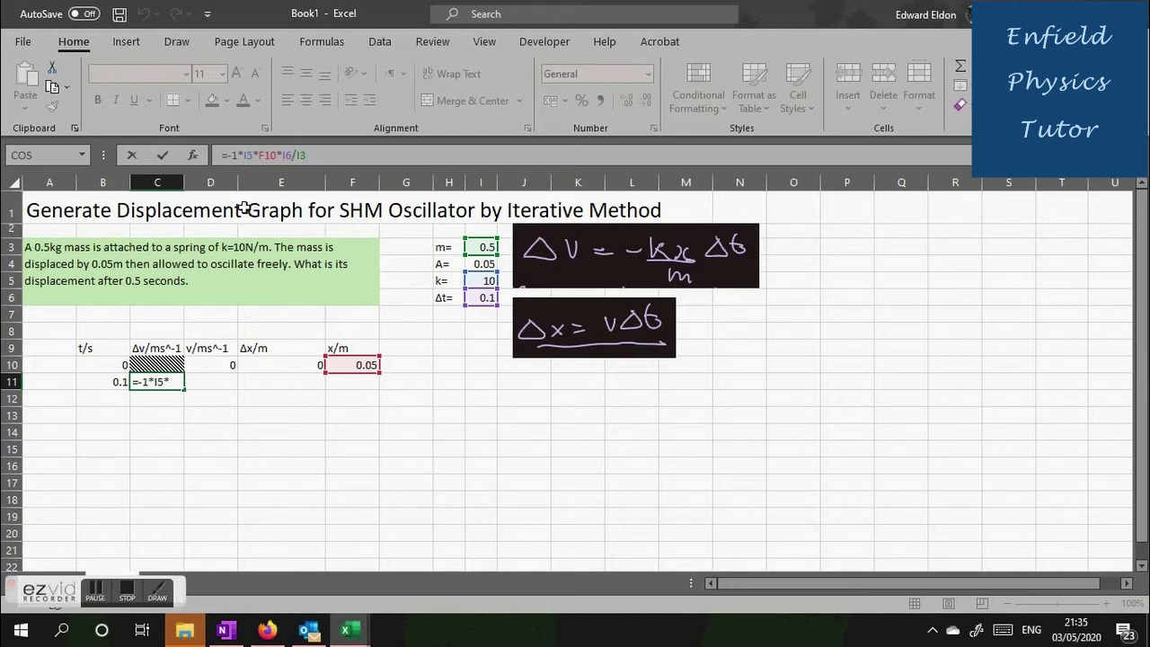
key(F4)
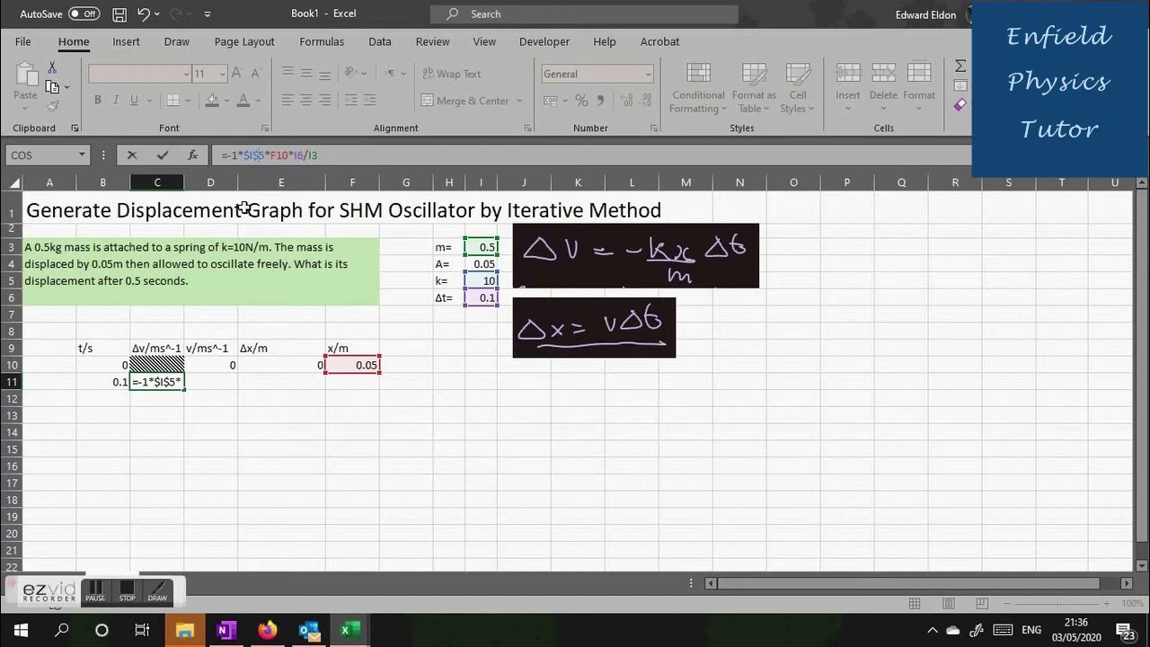
key(Right)
key(Right)
key(Right)
key(Right)
key(Right)
key(F4)
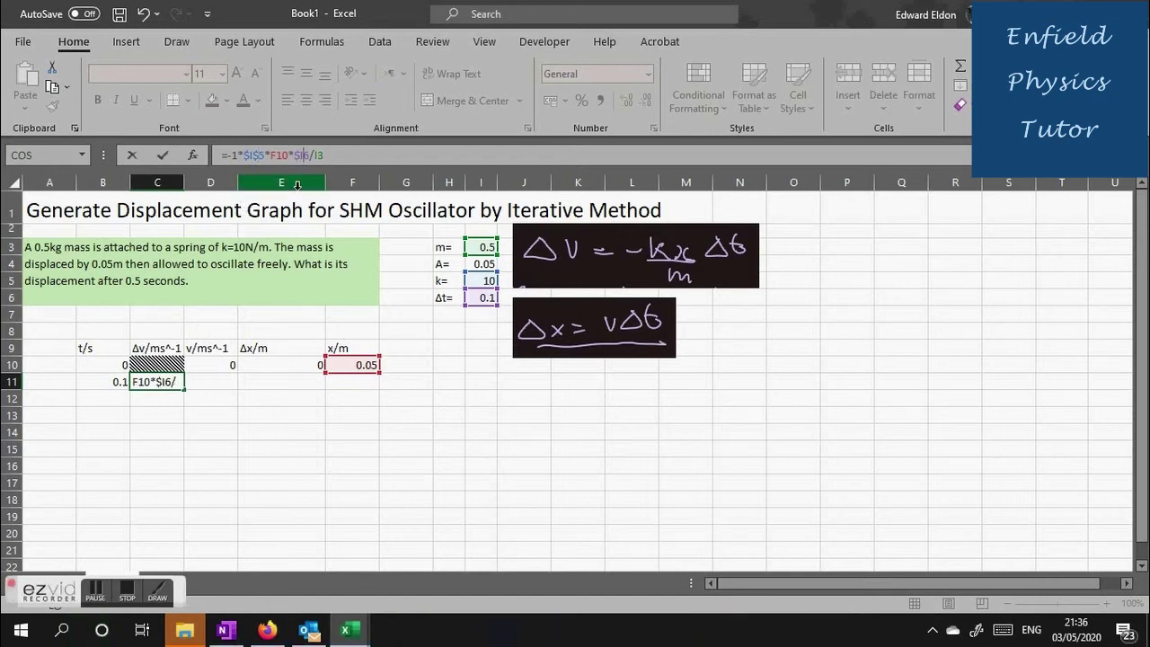
text($)
key(Right)
key(Right)
key(Left)
key(Left)
text($)
key(Right)
text($)
key(Return)
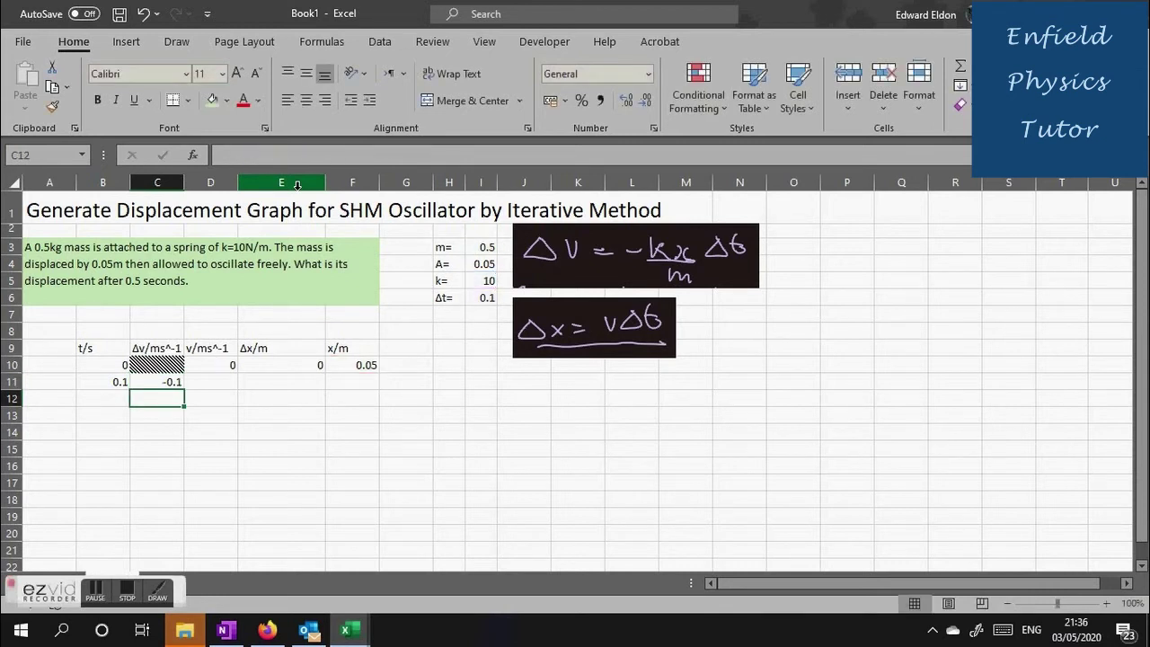
Calculate the new velocity in D11 with the formula =D10+C11.
click(215, 385)
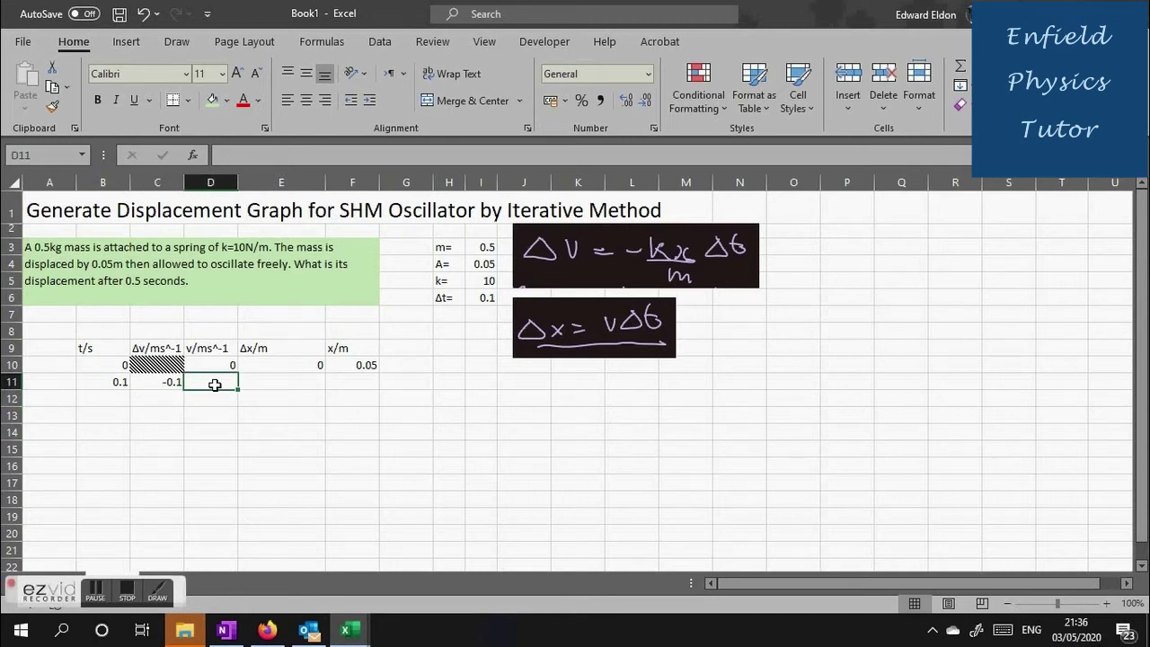
text(=)
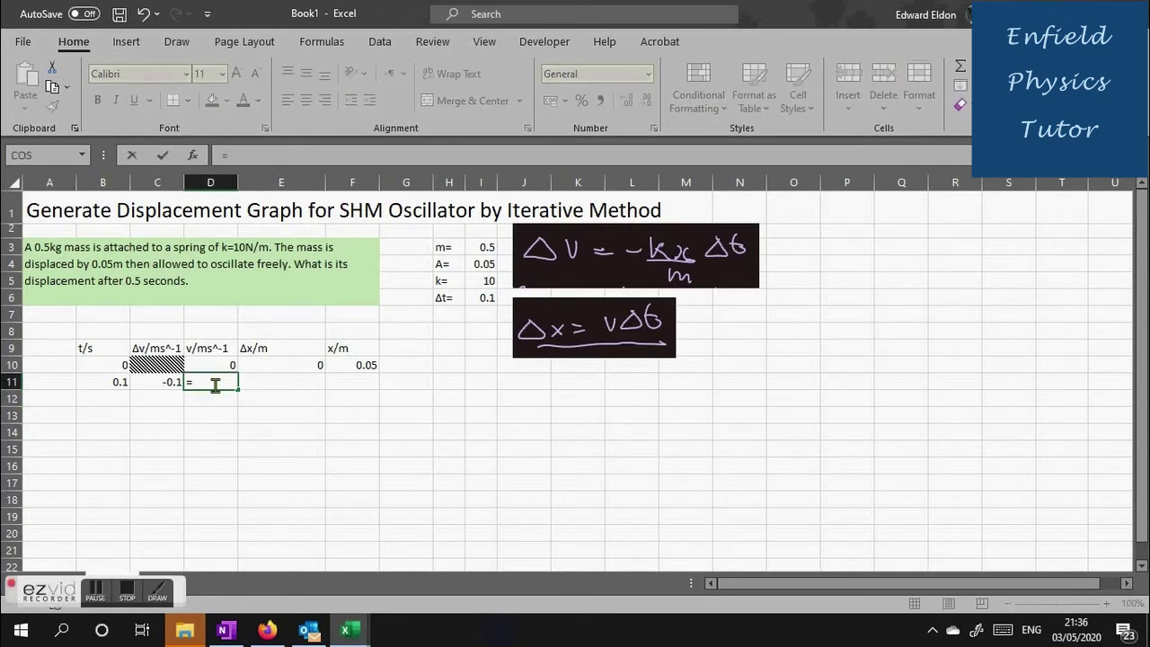
click(217, 365)
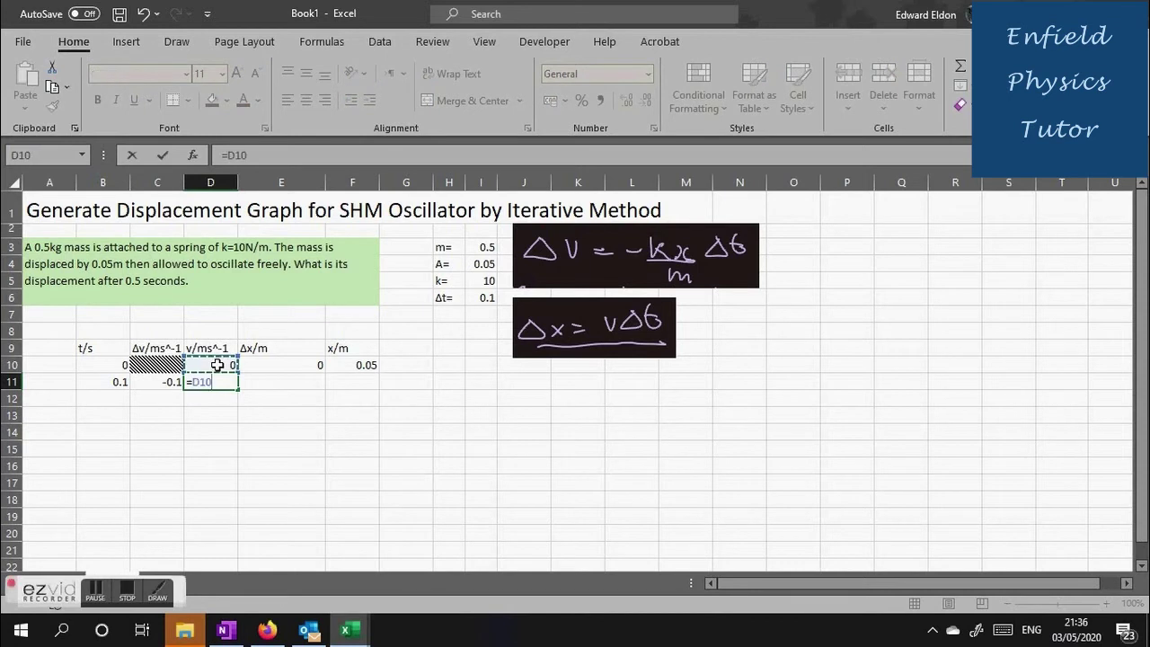
text(+)
click(166, 383)
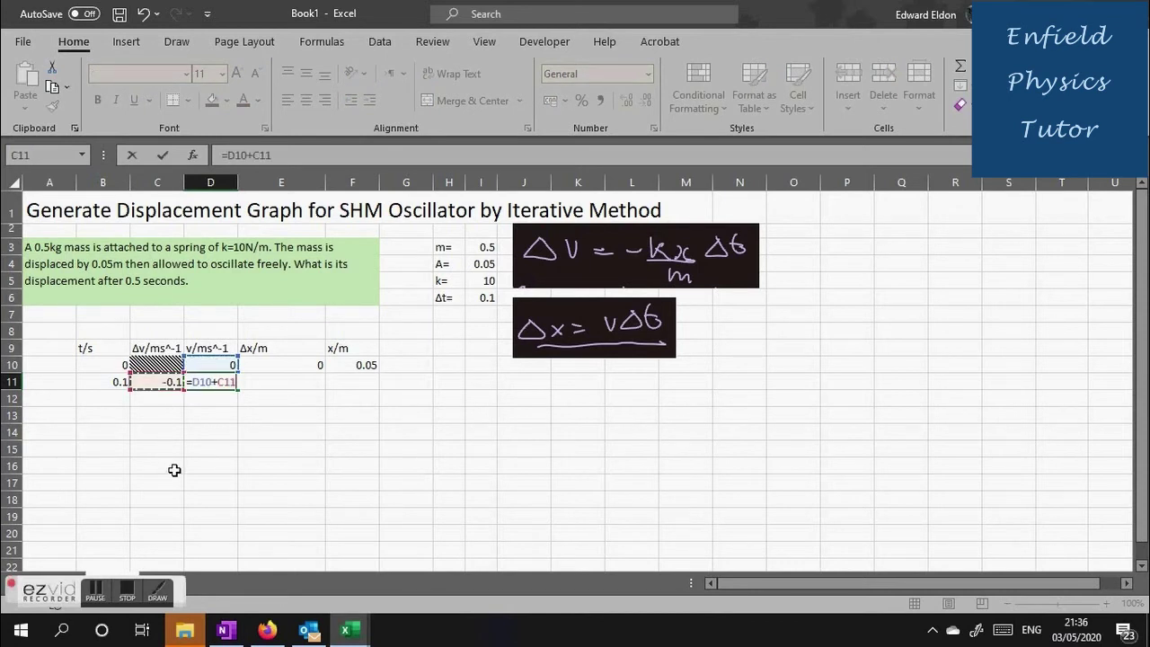
key(Return)
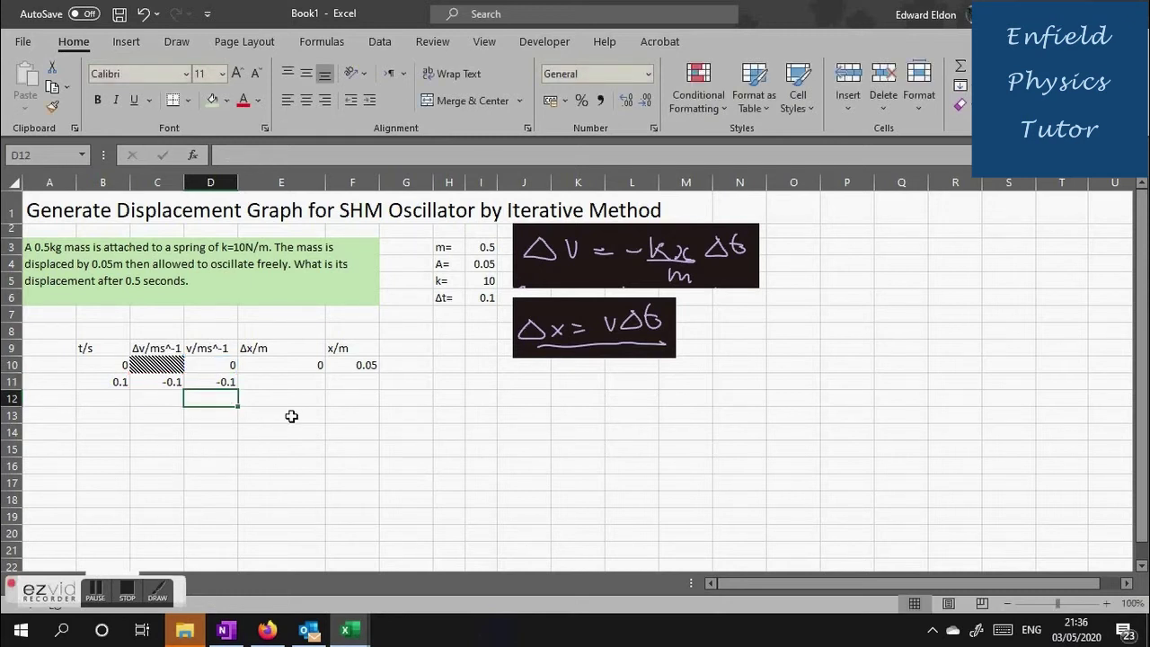
Calculate the displacement change Δx in E11 with the formula =D11*I6.
click(287, 378)
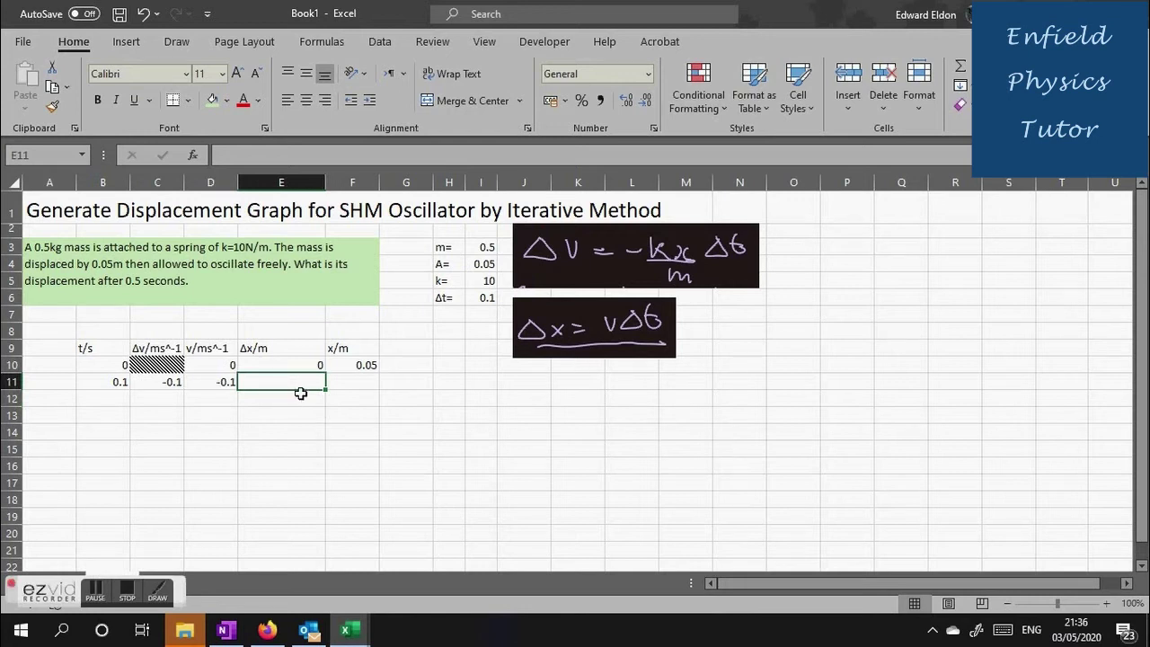
text(=)
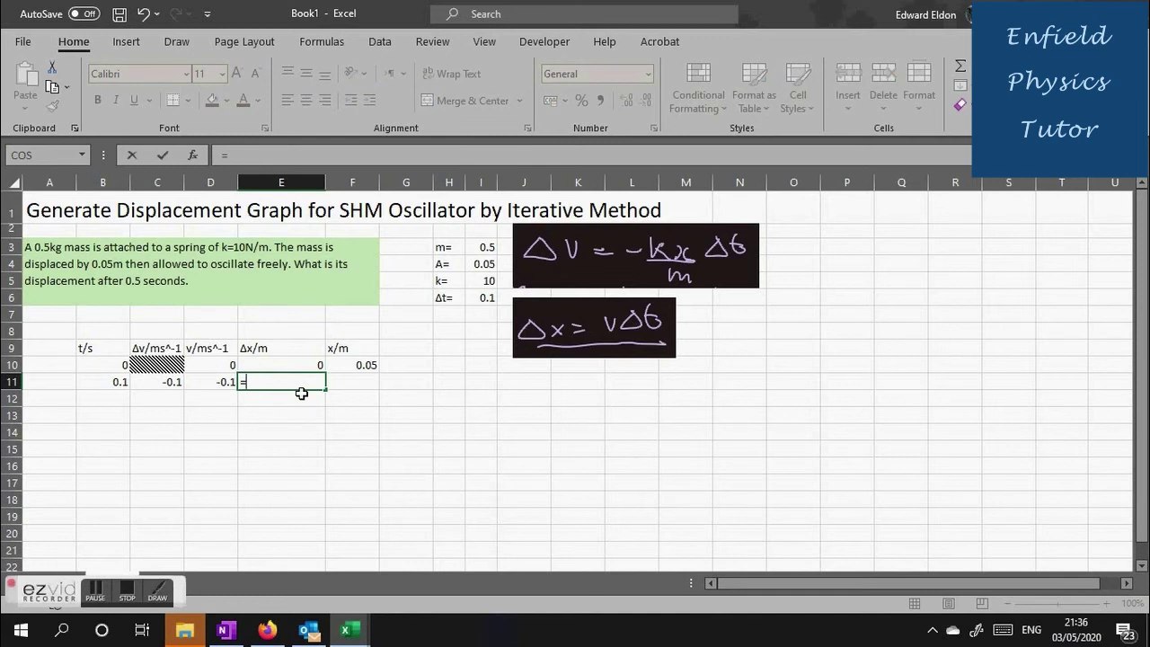
click(217, 384)
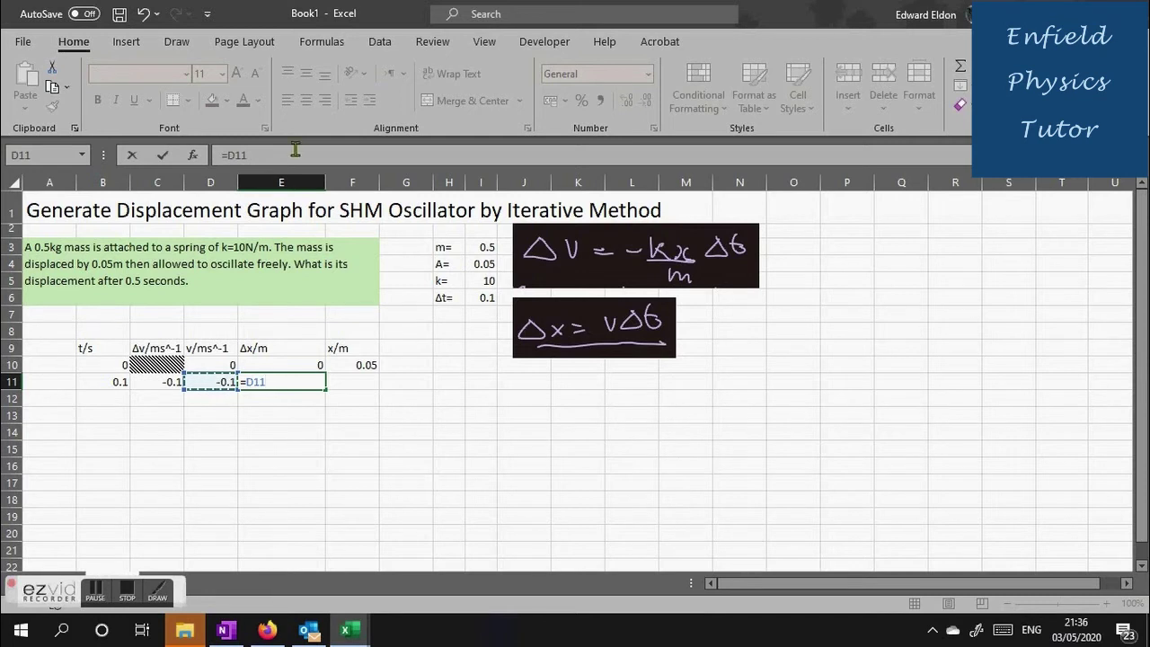
text(*)
click(479, 300)
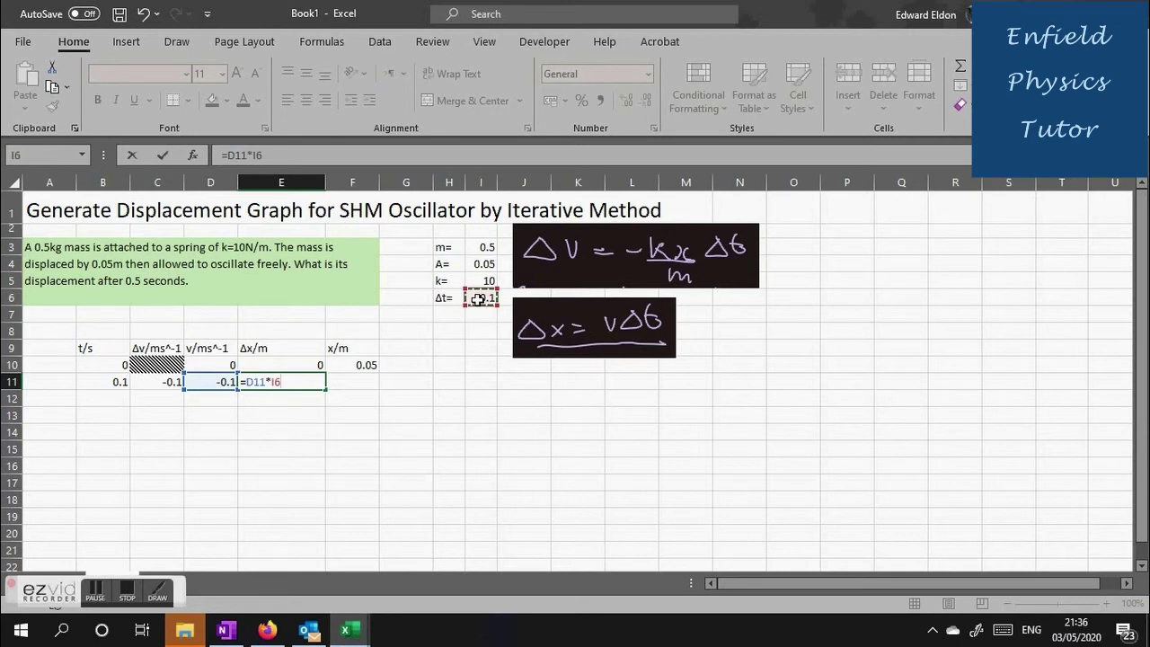
key(Return)
Make the Δt reference in the E11 formula absolute so that it reads =D11*$I$6.
click(309, 381)
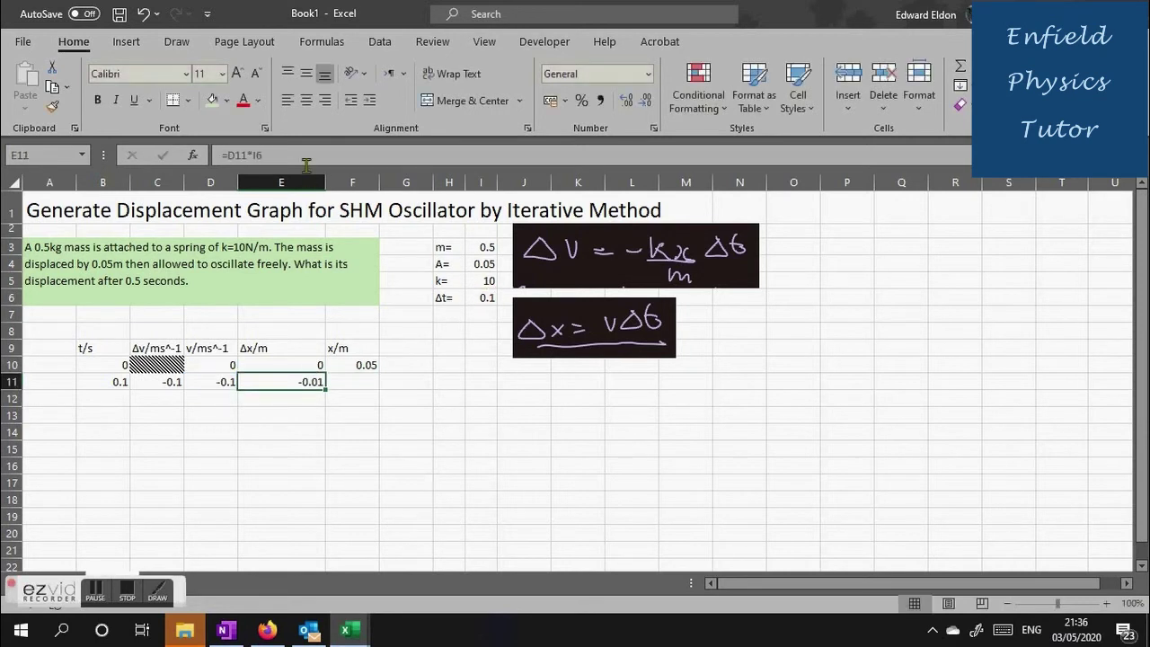
click(295, 158)
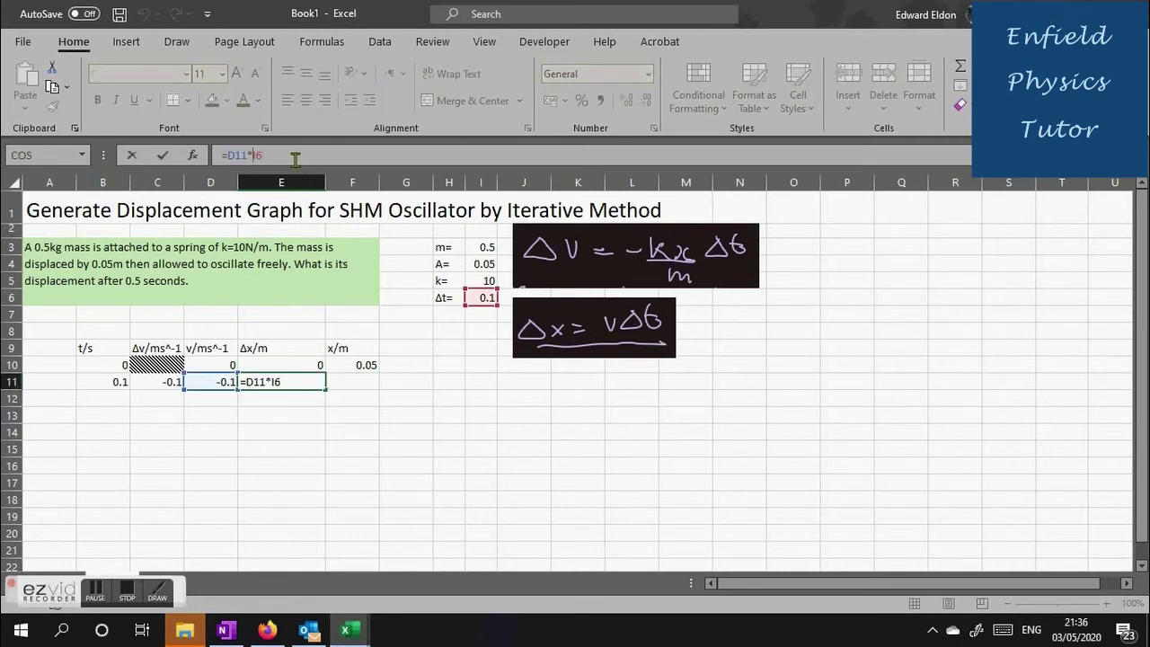
text($)
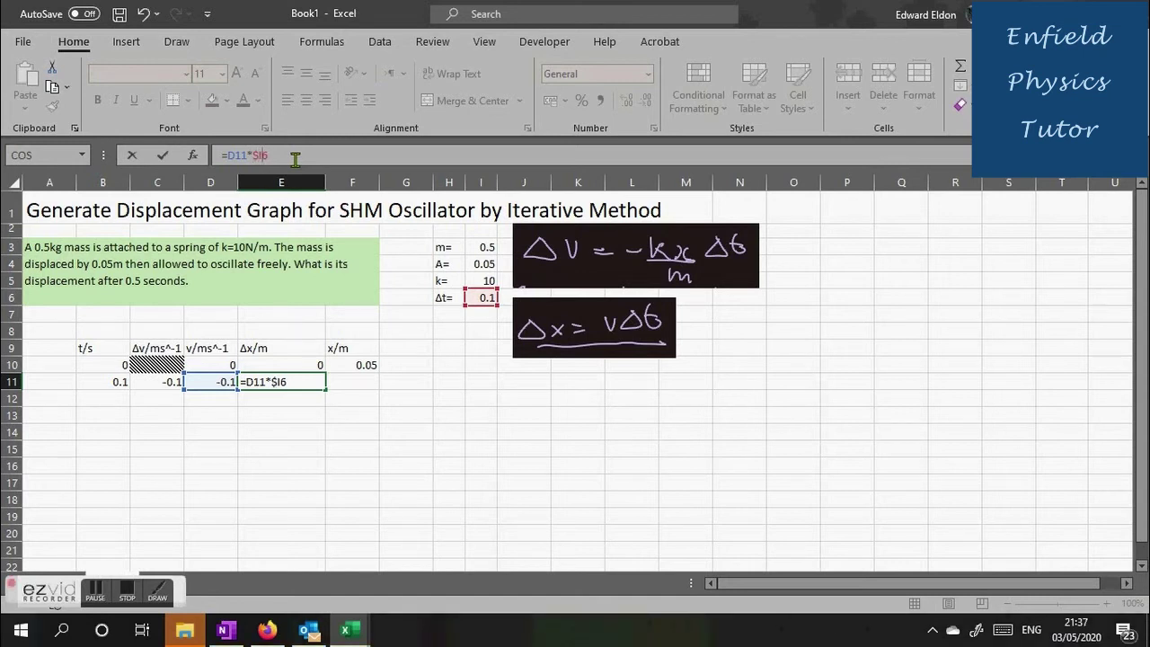
key(Left)
text($)
key(Return)
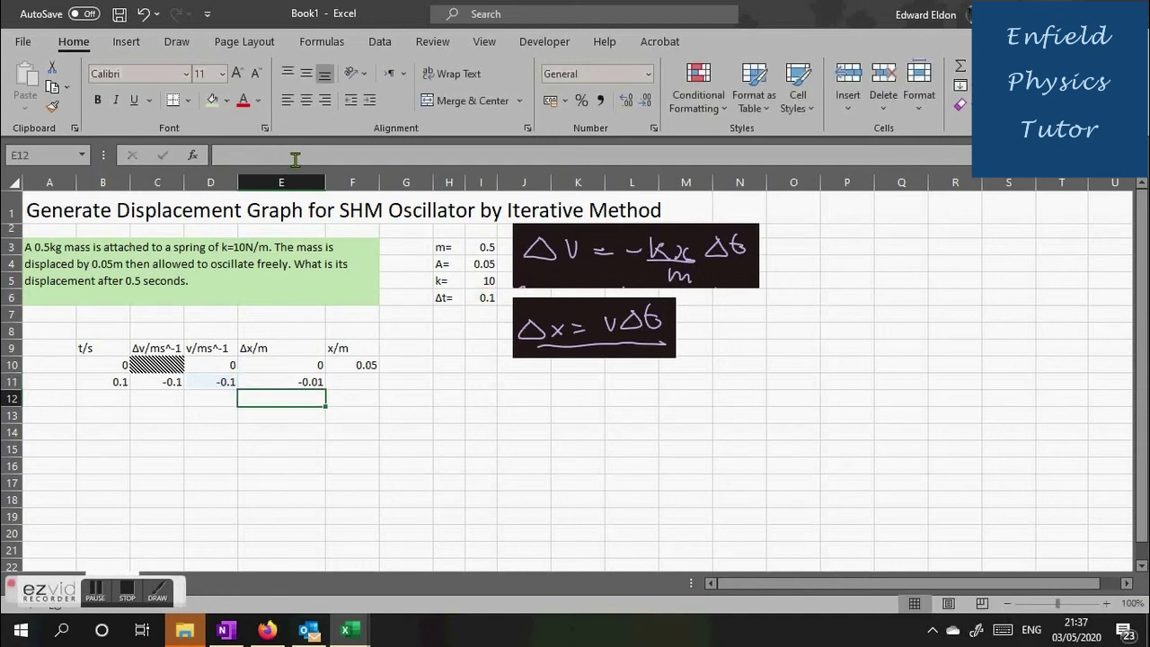
Calculate the new displacement in F11 with the formula =F10+E11.
click(335, 381)
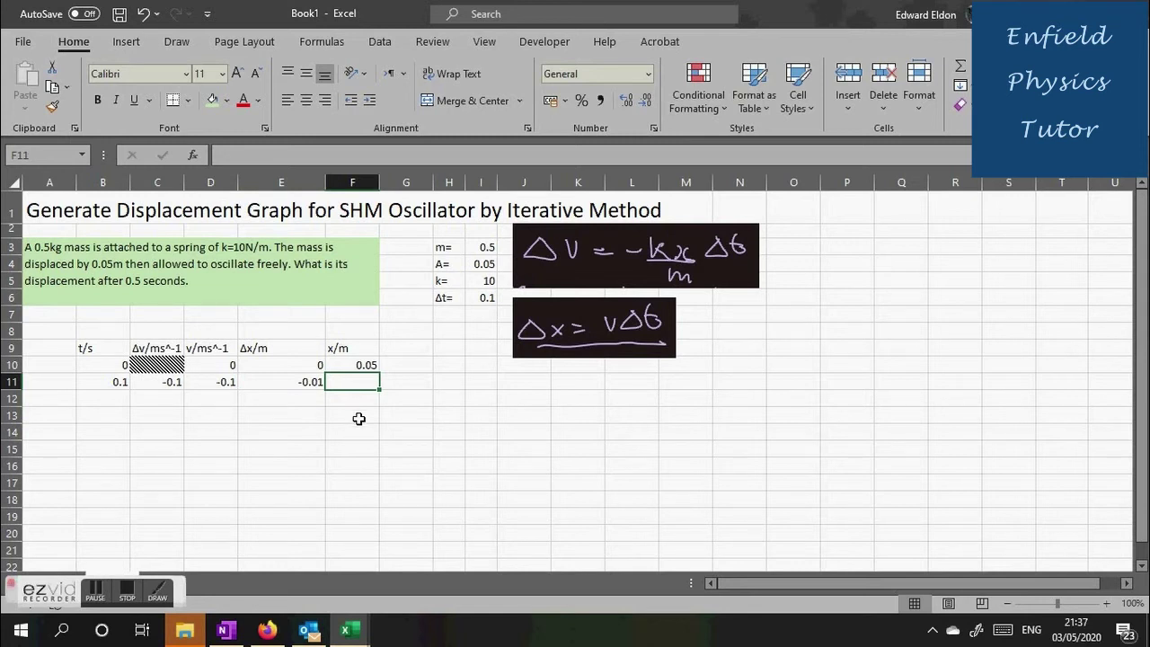
text(=)
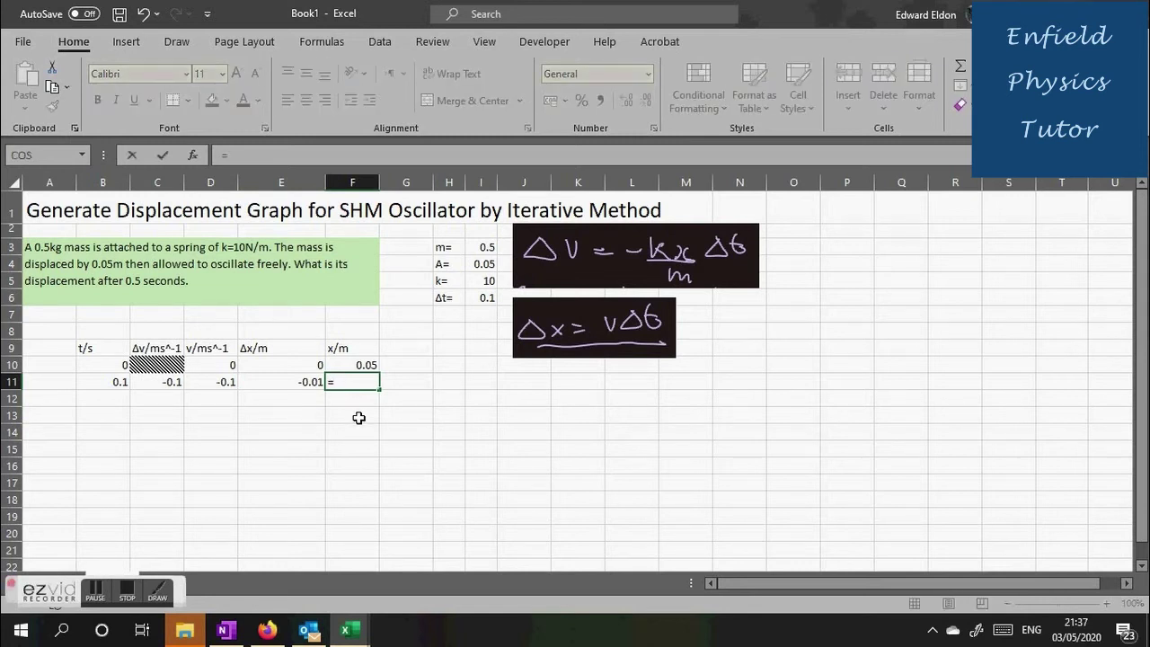
key(Up)
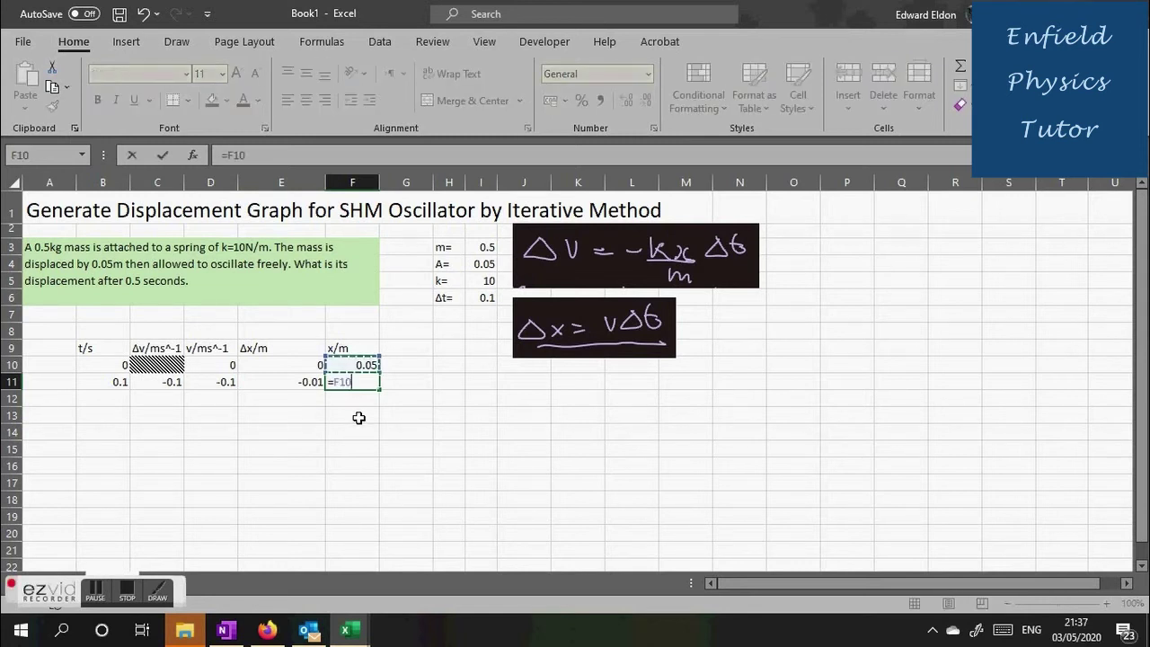
click(253, 155)
click(282, 387)
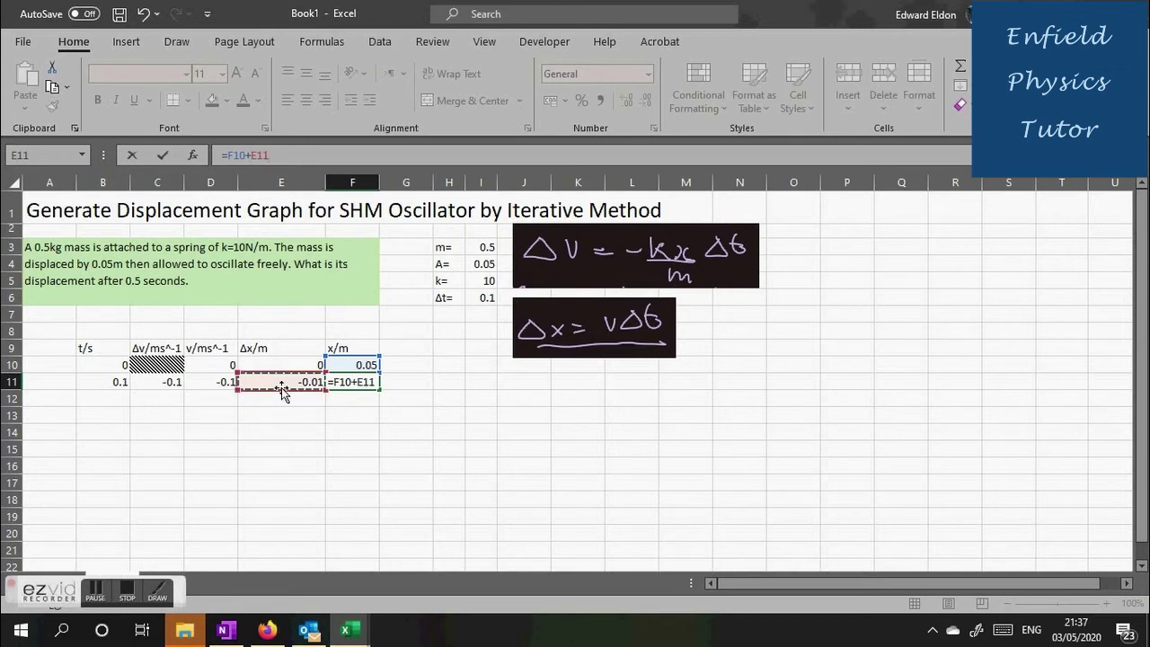
key(Return)
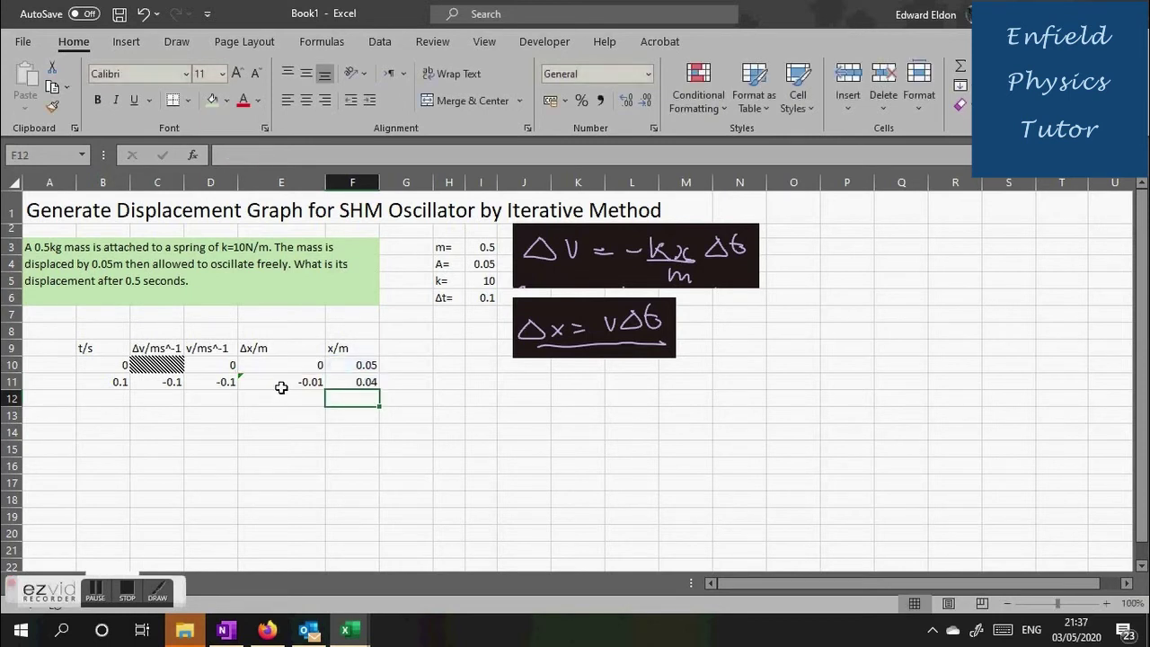
Enter 0.2 as the next time value in B12.
click(122, 402)
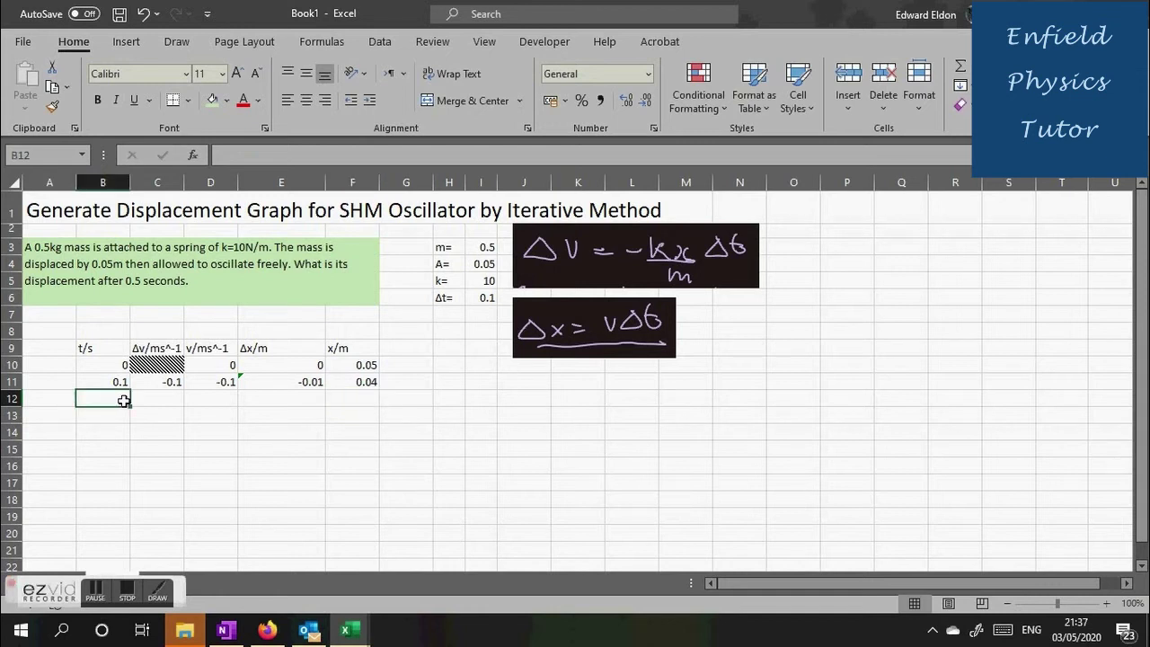
text(0.2)
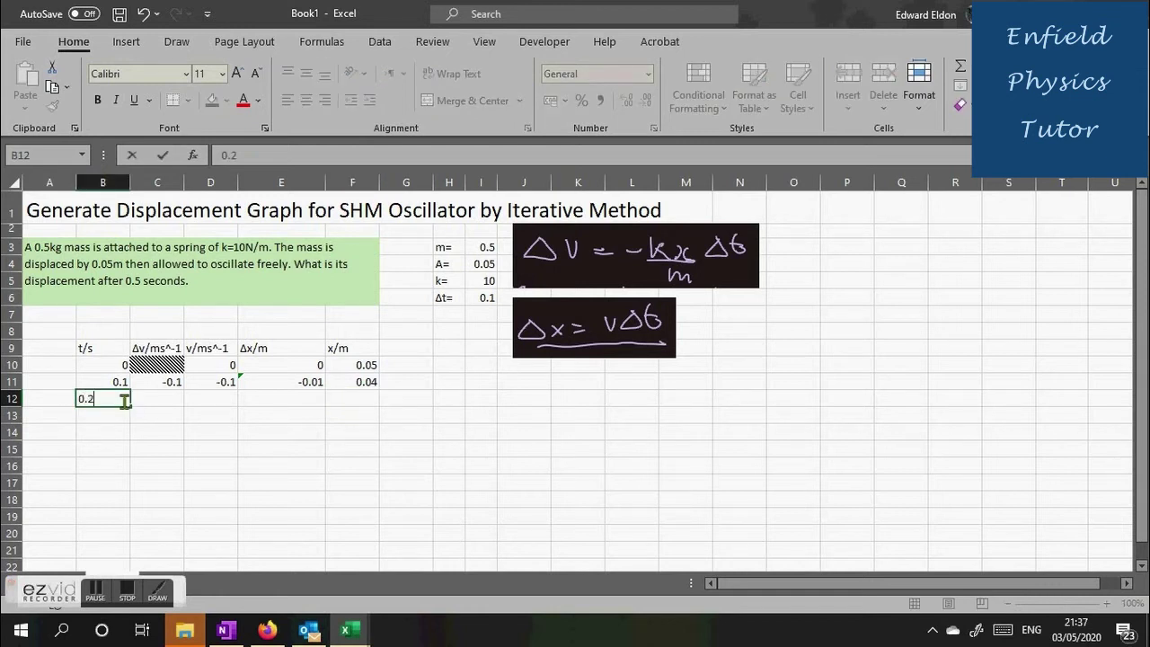
key(Tab)
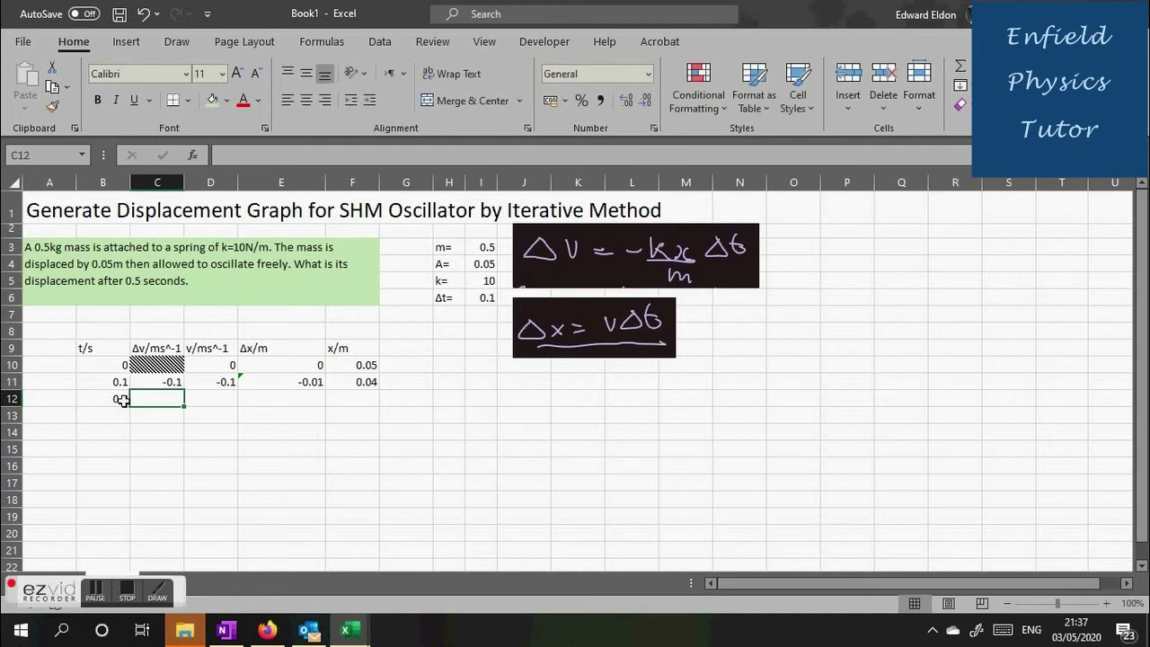
Fill the formulas in C11:F11 down one row into row 12.
click(155, 379)
key(shift+Right)
key(shift+Right)
key(shift+Right)
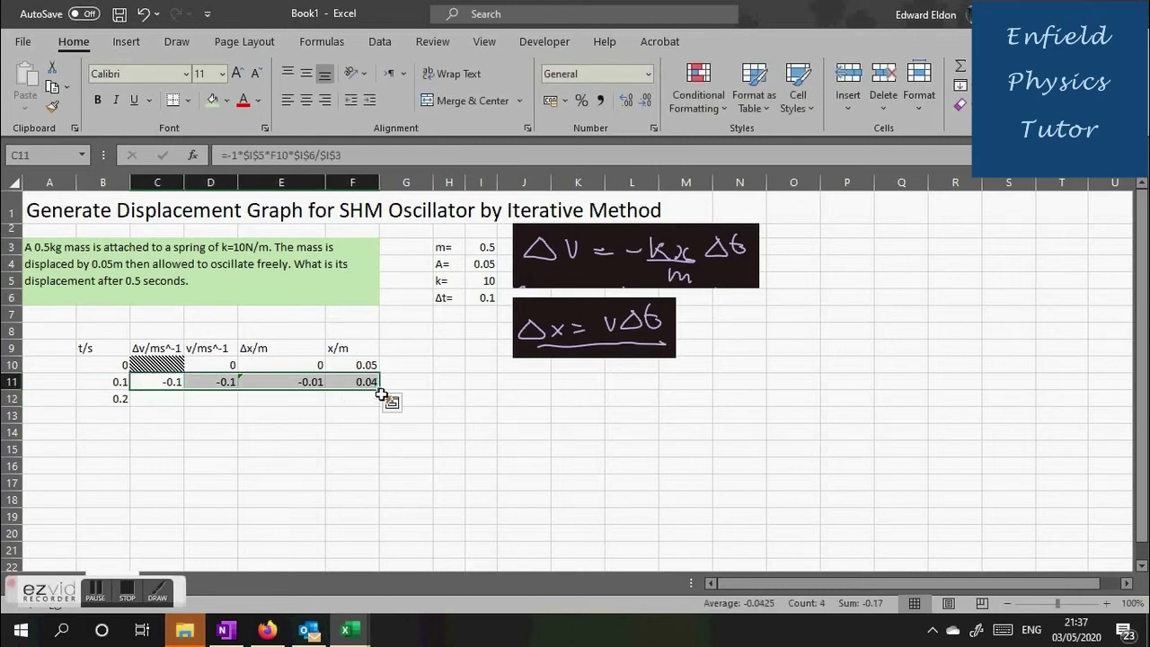
drag(381, 390, 382, 406)
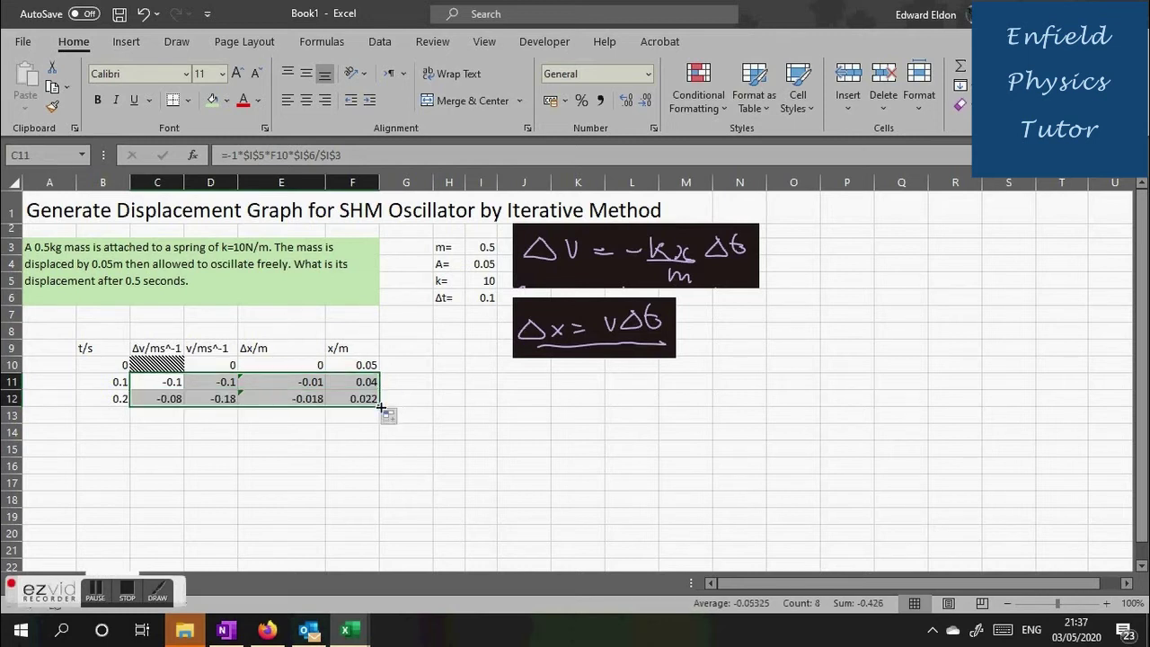
click(413, 444)
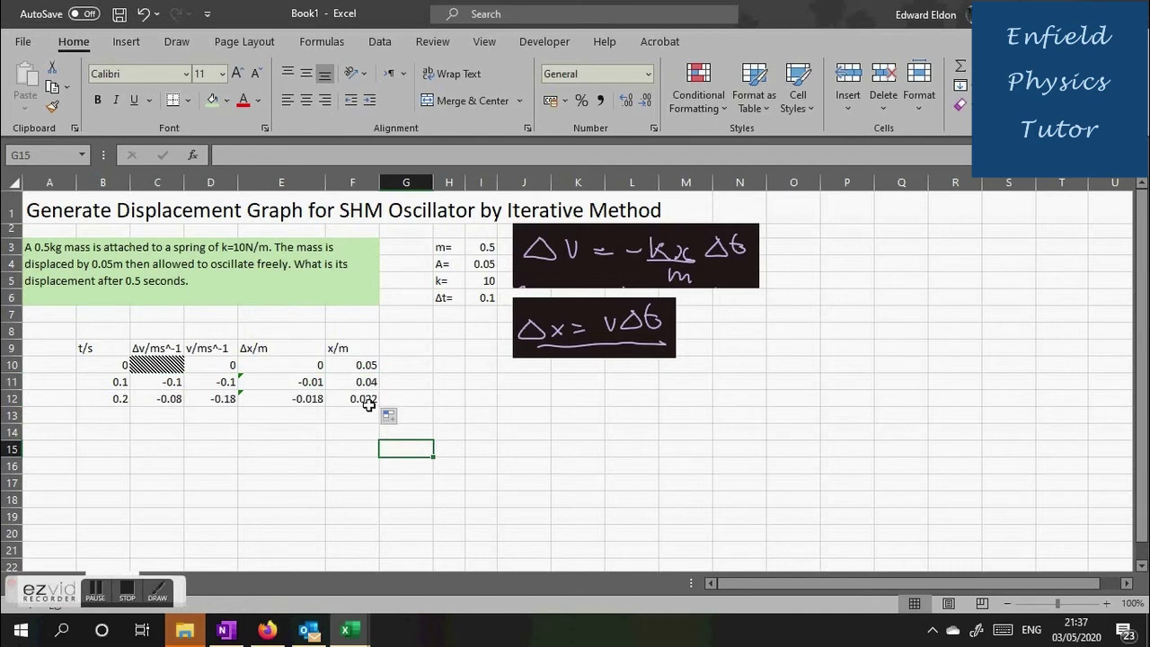
Ignore the inconsistent formula error flagged on cell E11.
click(245, 382)
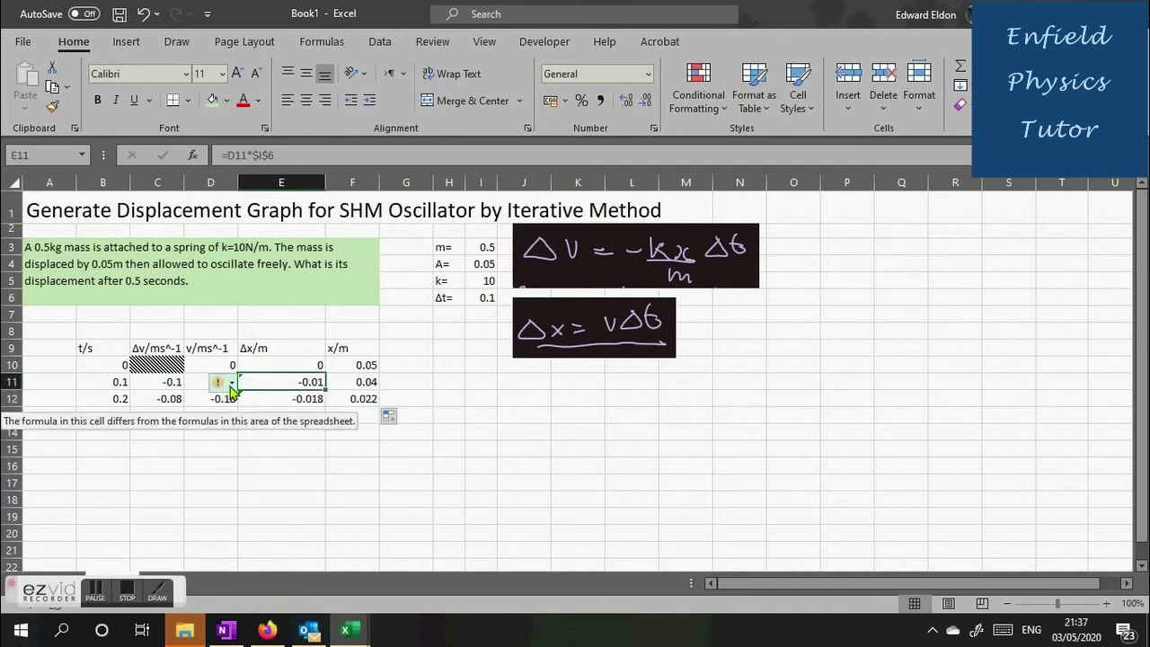
click(232, 384)
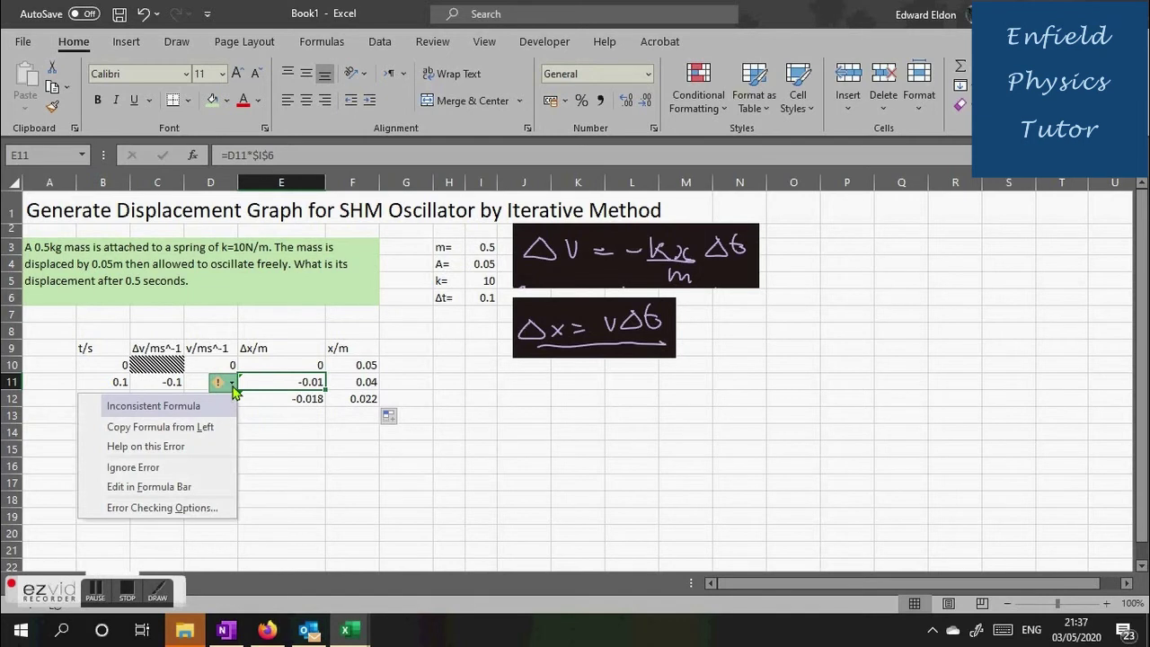
click(189, 472)
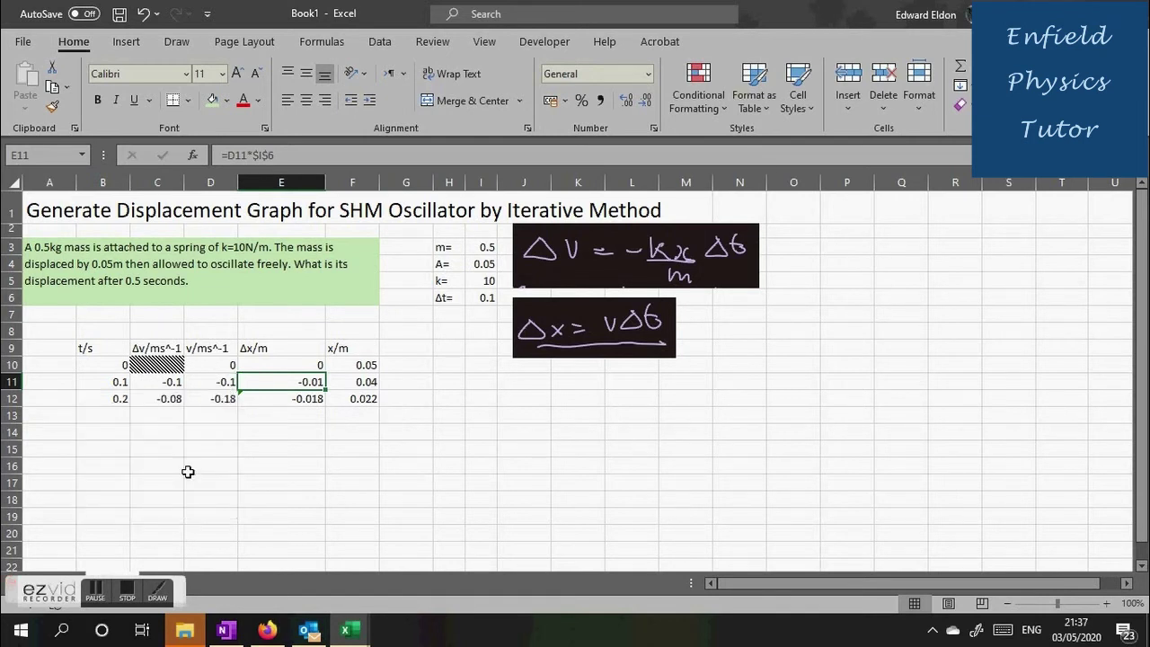
click(314, 452)
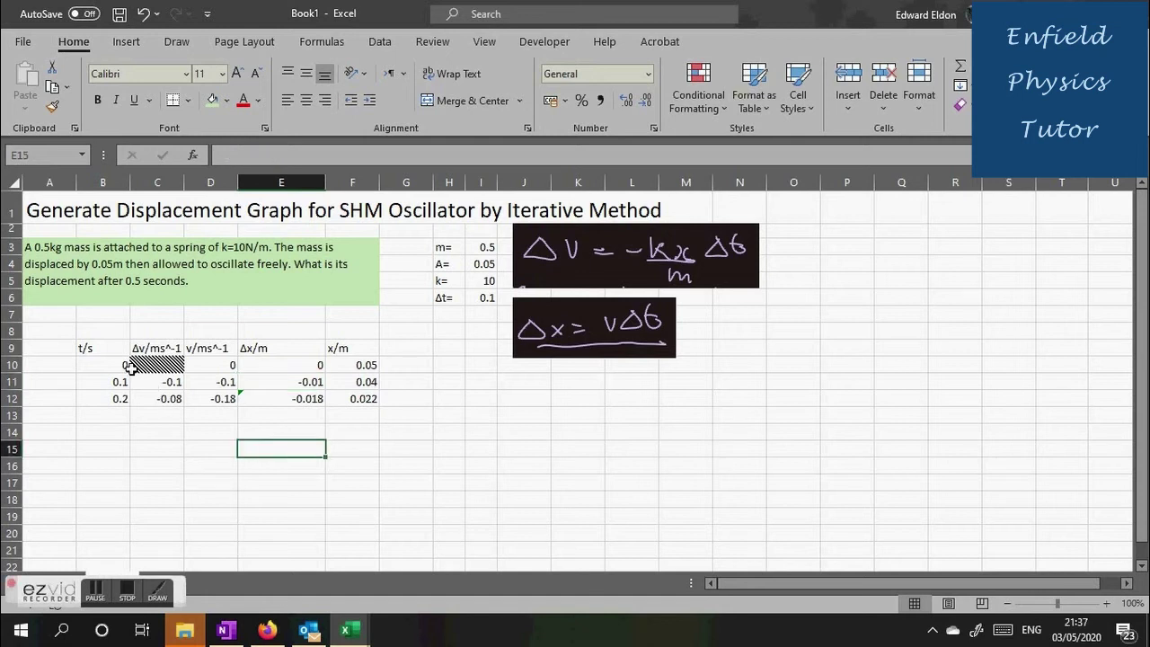
Extend the time series in column B to 1.4 in B24 and fill the C12:F12 formulas down to row 24.
drag(122, 367, 98, 569)
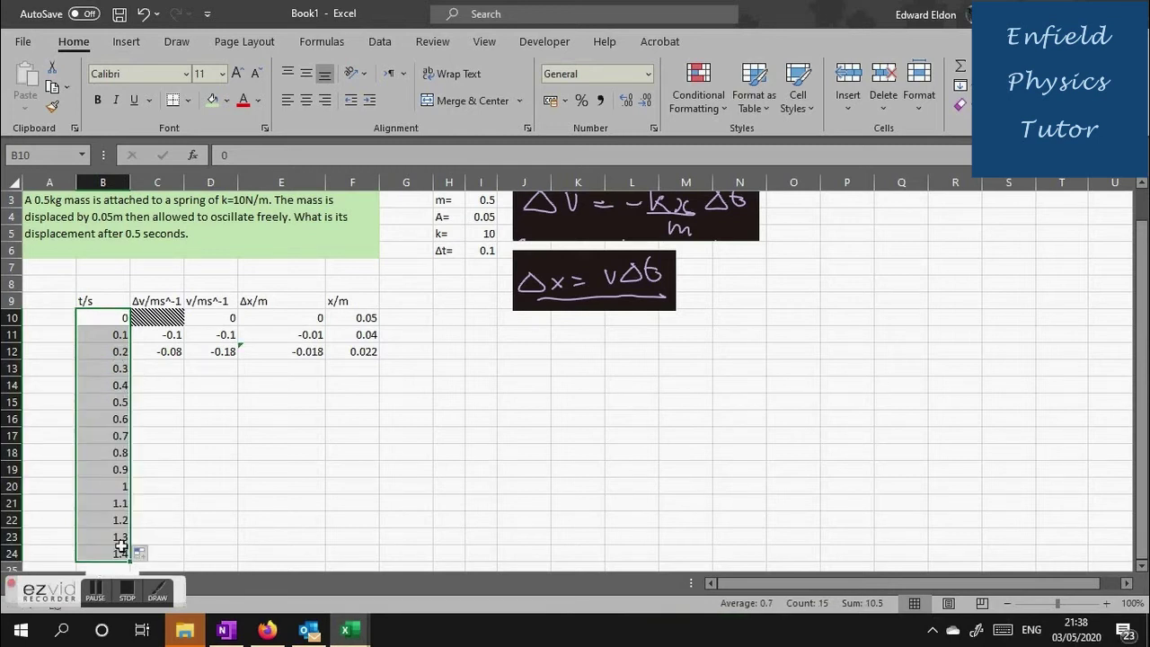
click(175, 351)
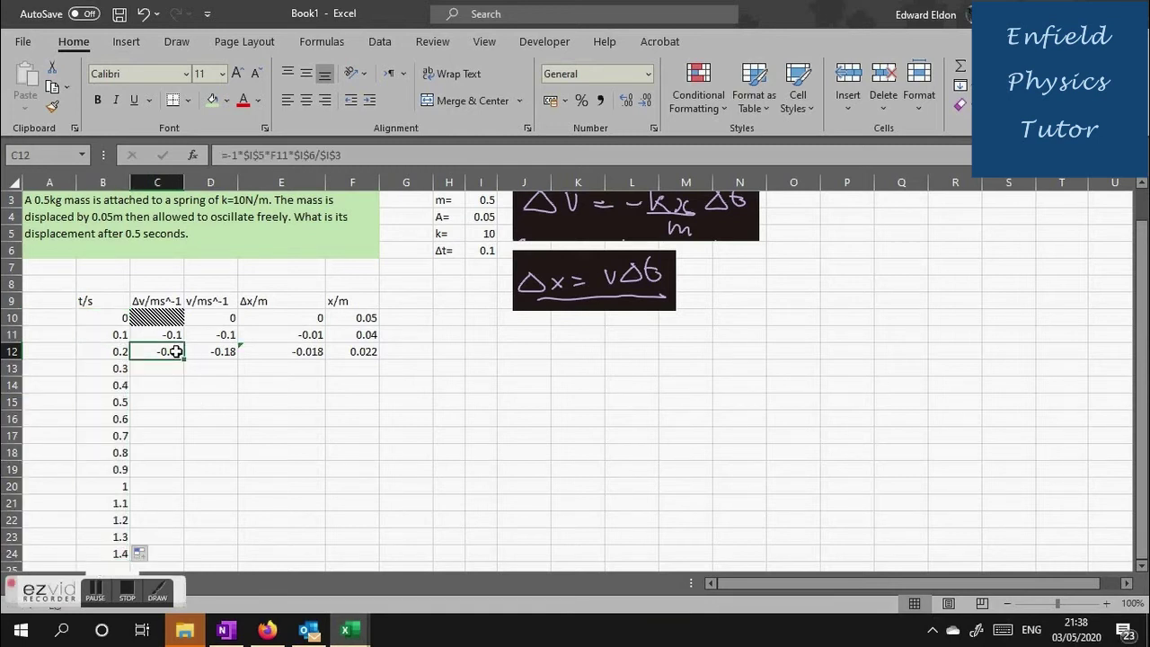
key(shift+Right)
key(shift+Right)
key(shift+Right)
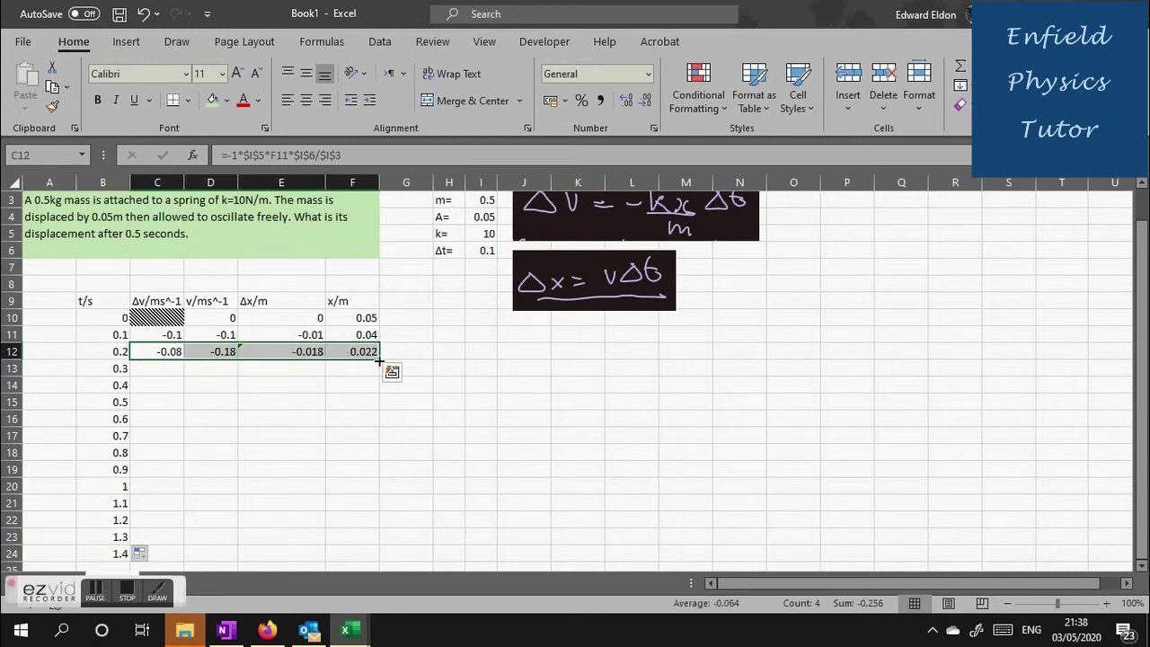
drag(379, 360, 357, 555)
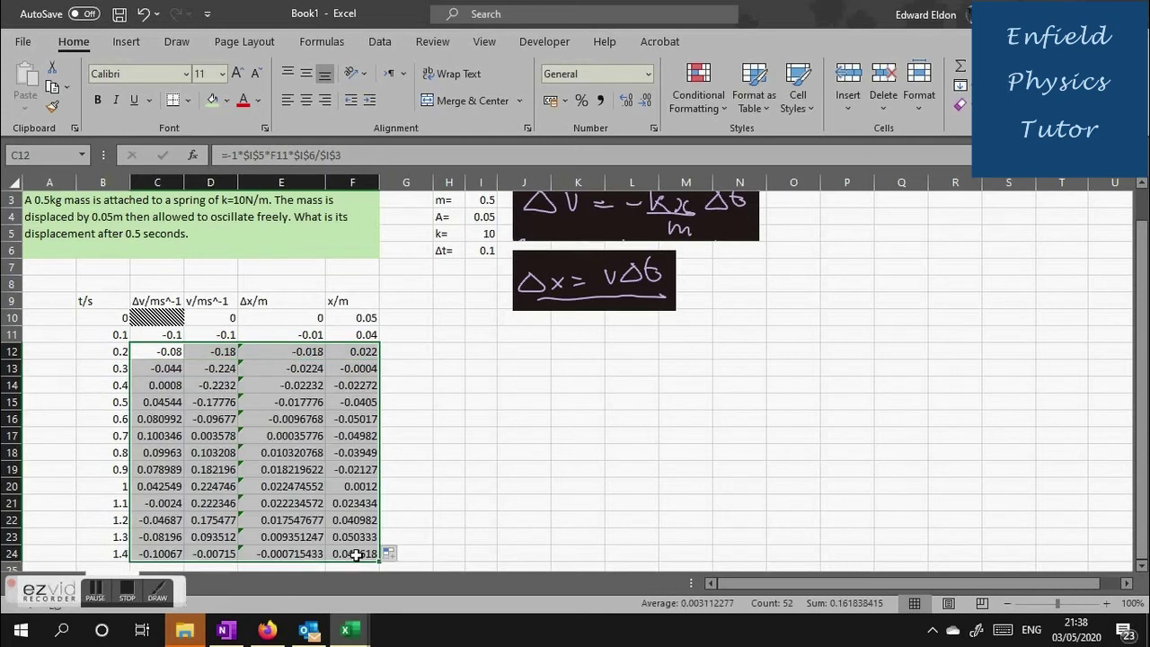
click(413, 469)
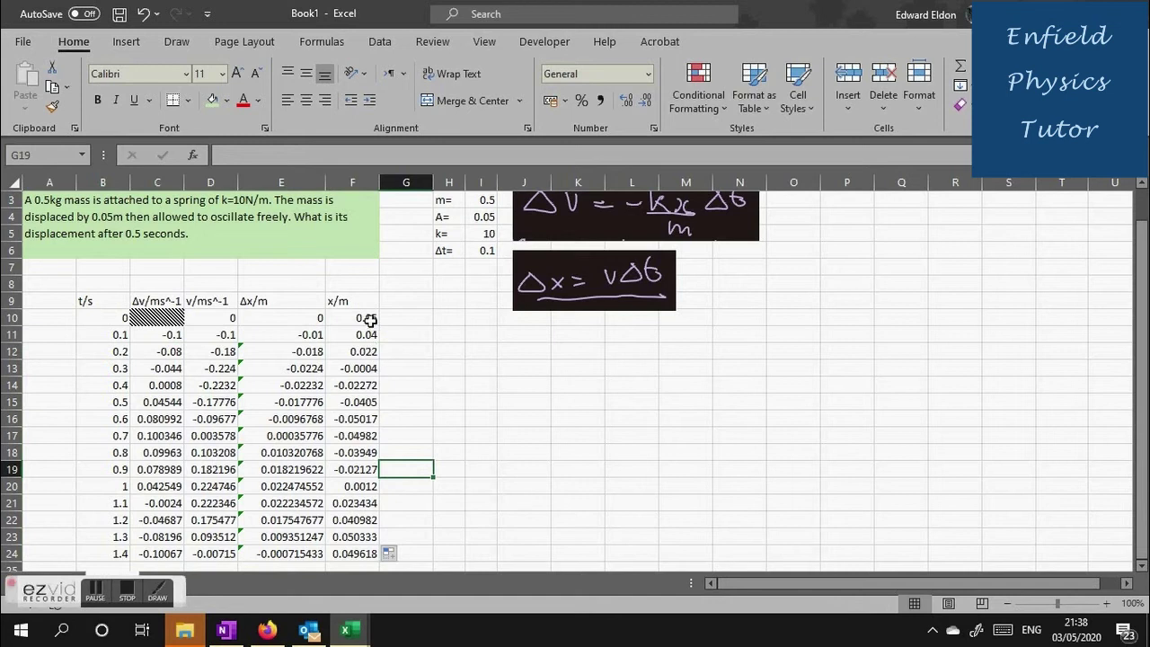
Examine how the displacement values in F10:F24 vary through the oscillation, one group of cells after another.
drag(368, 320, 373, 356)
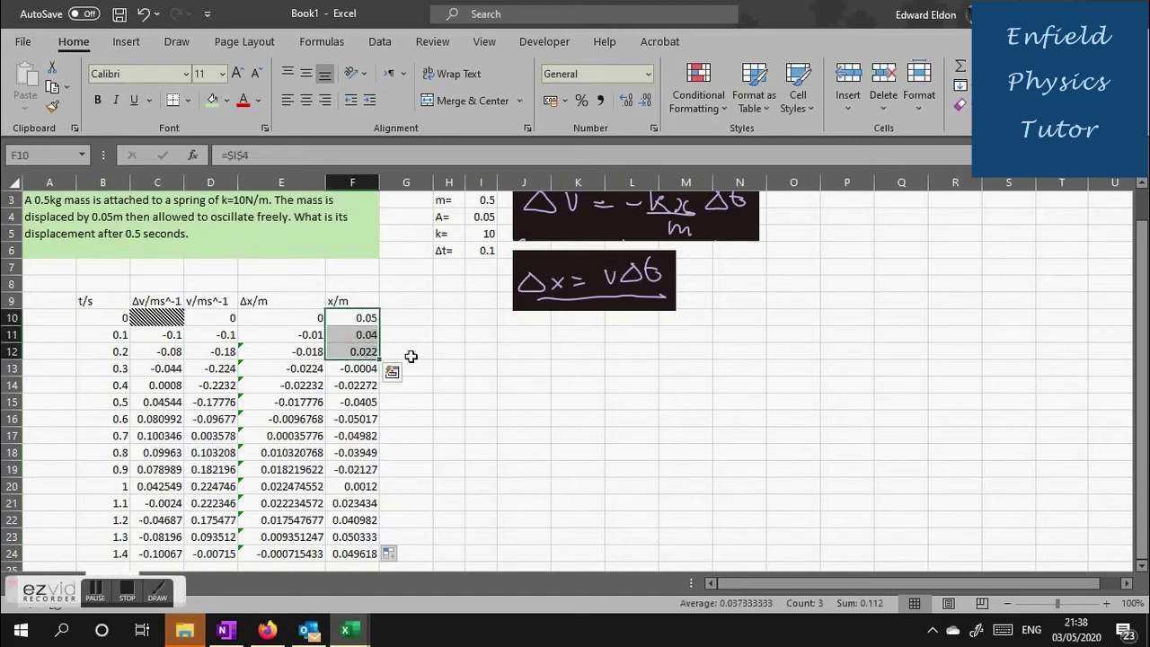
drag(373, 370, 374, 409)
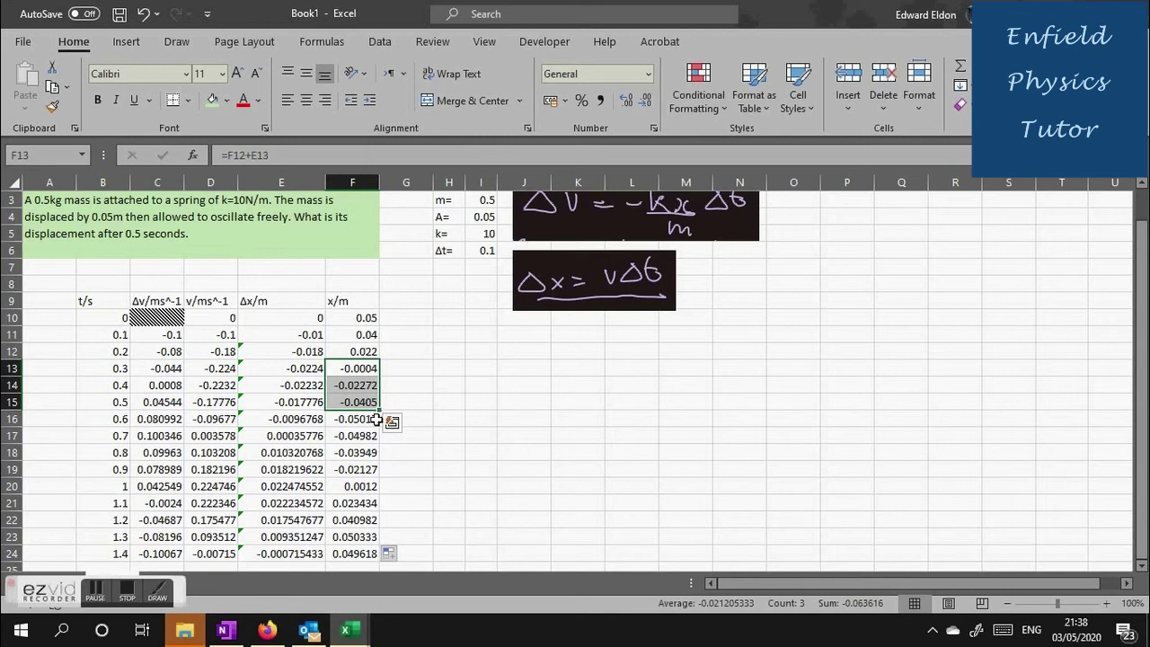
drag(373, 419, 370, 468)
click(373, 492)
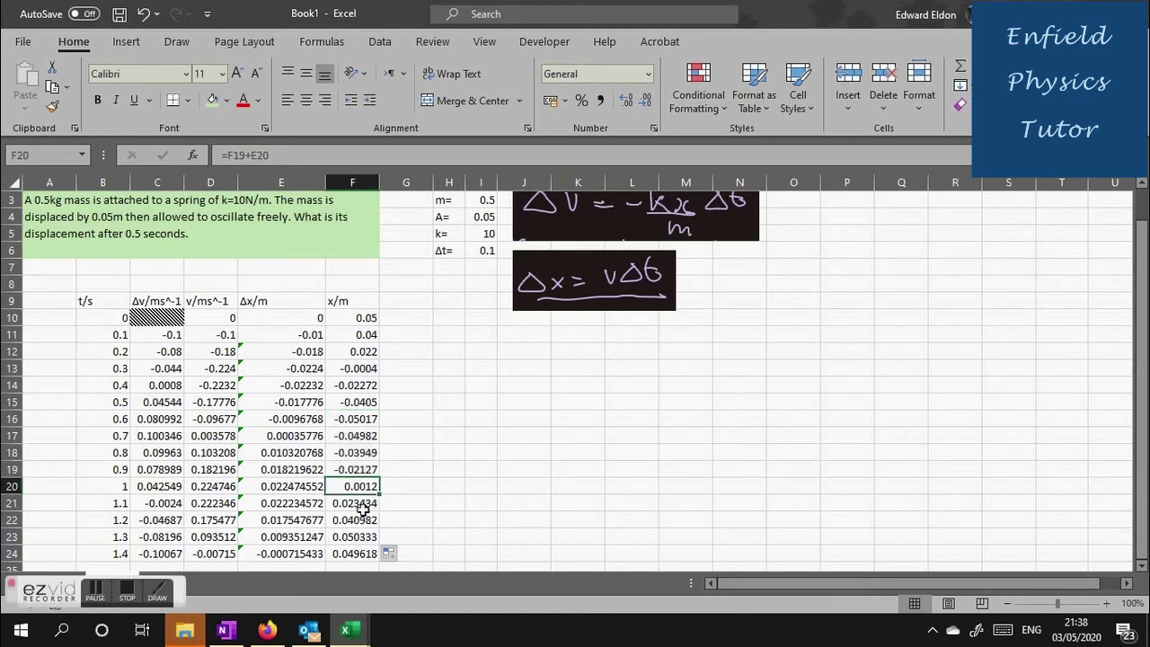
drag(358, 553, 364, 485)
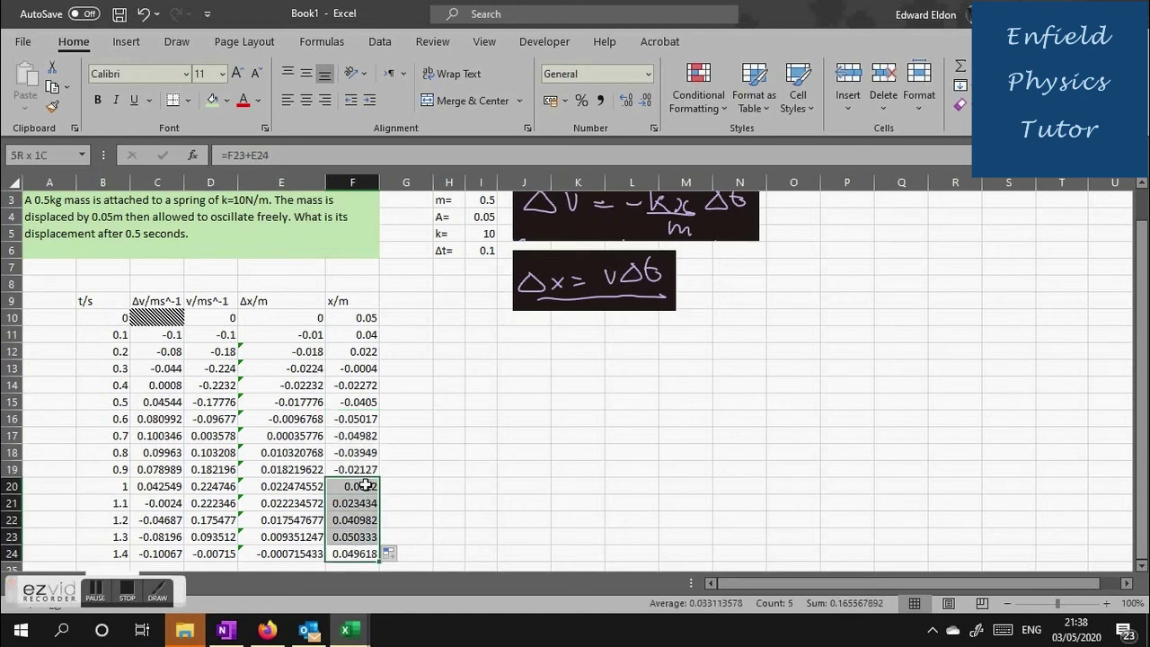
click(438, 481)
Insert a markers-only scatter chart of the displacements in F10:F24 against the times in B10:B24.
click(108, 317)
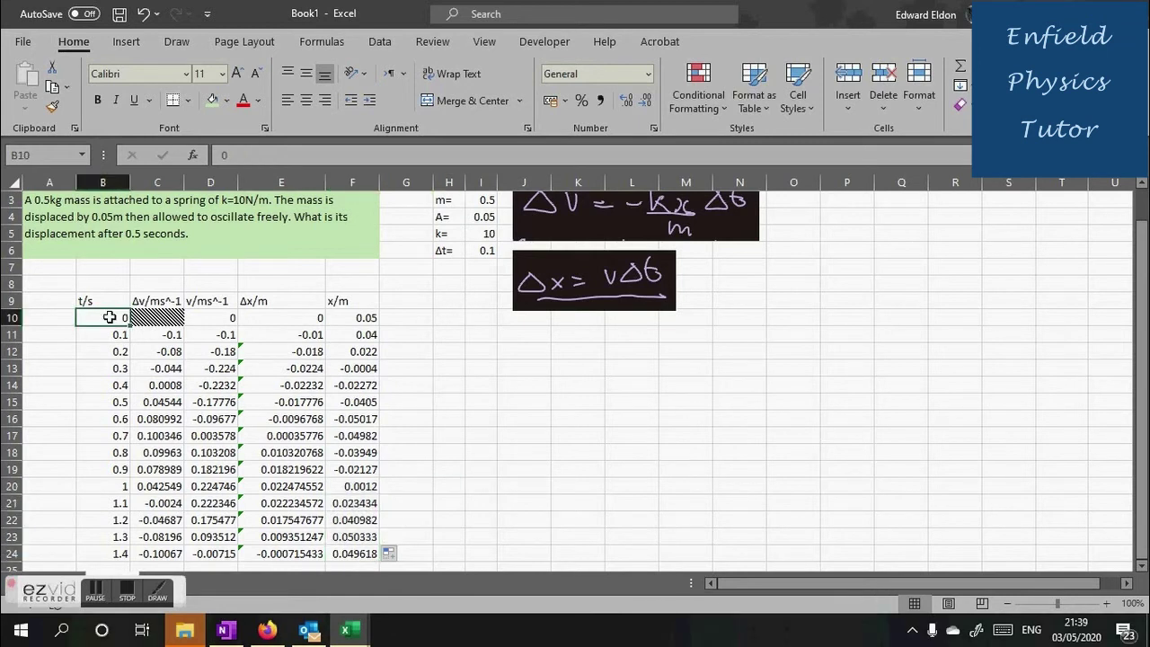
drag(109, 317, 105, 553)
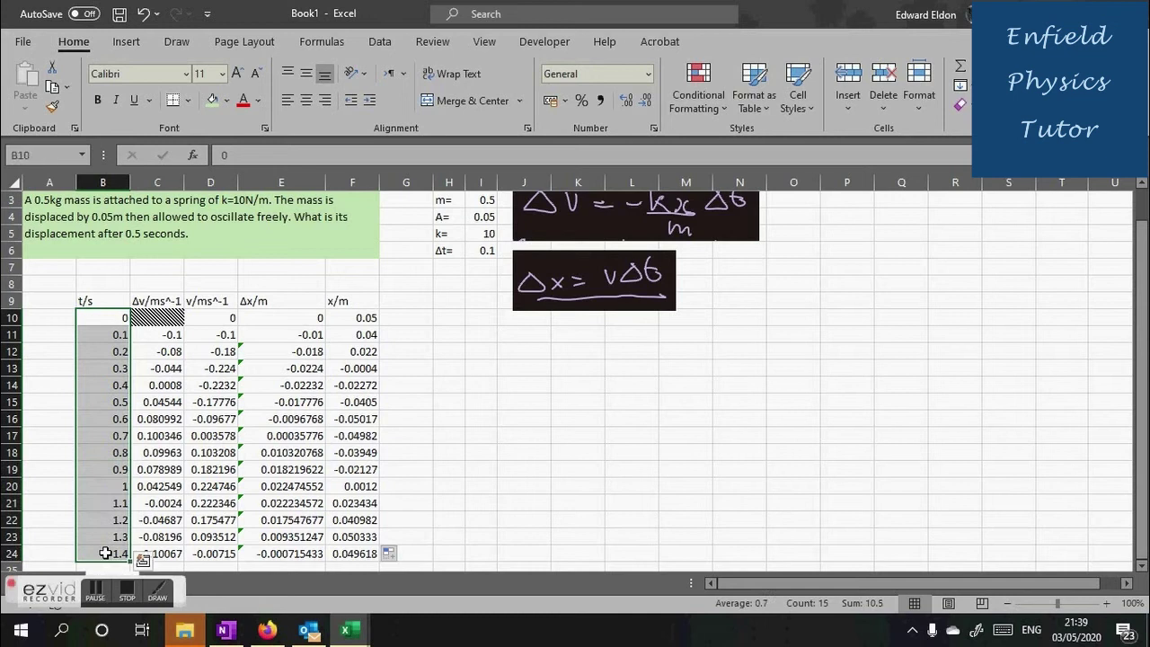
ctrl+click(367, 322)
drag(367, 322, 365, 554)
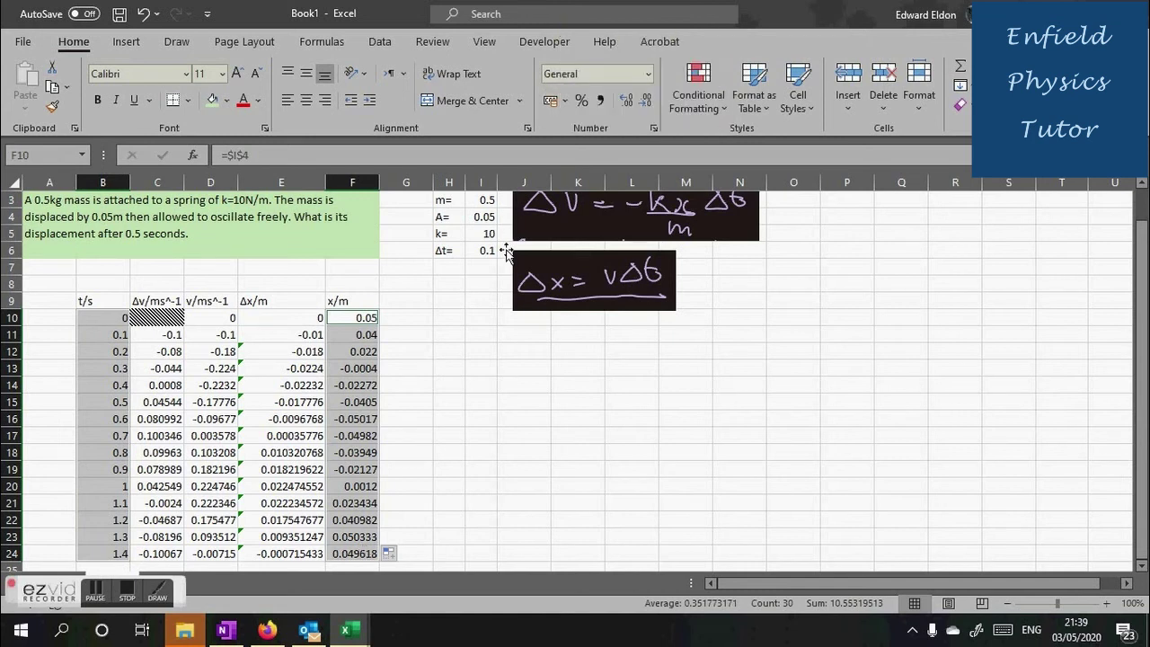
click(126, 42)
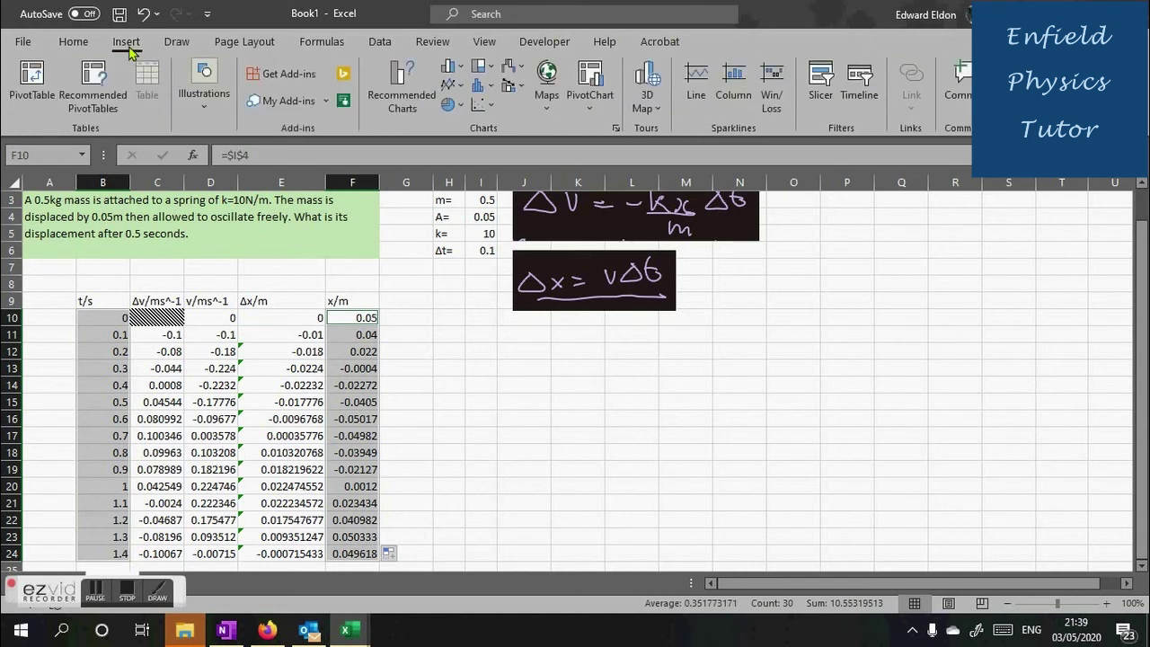
click(479, 105)
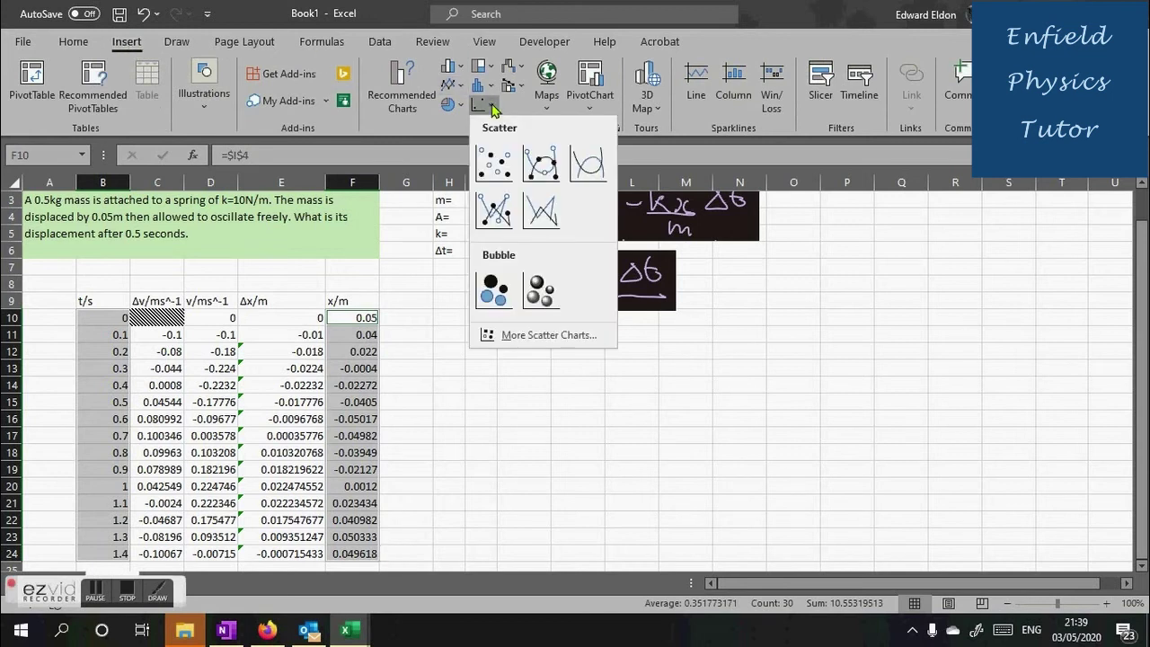
click(497, 160)
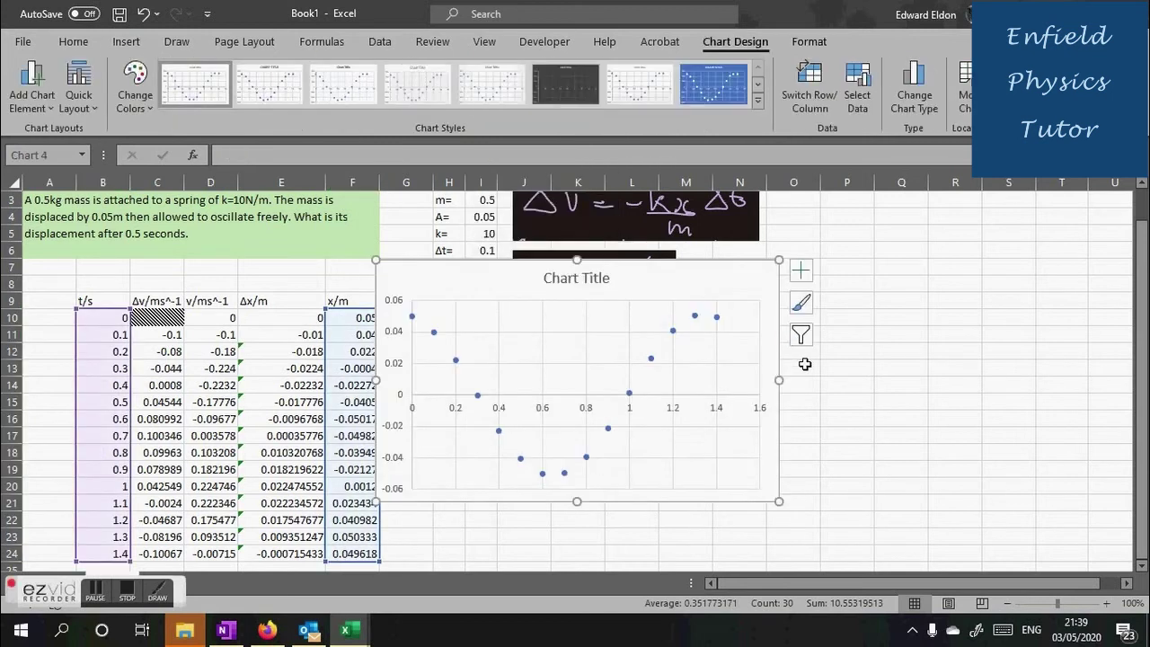
Move the scatter chart off the data table into the empty cells beneath the Δx = vΔt image.
click(700, 451)
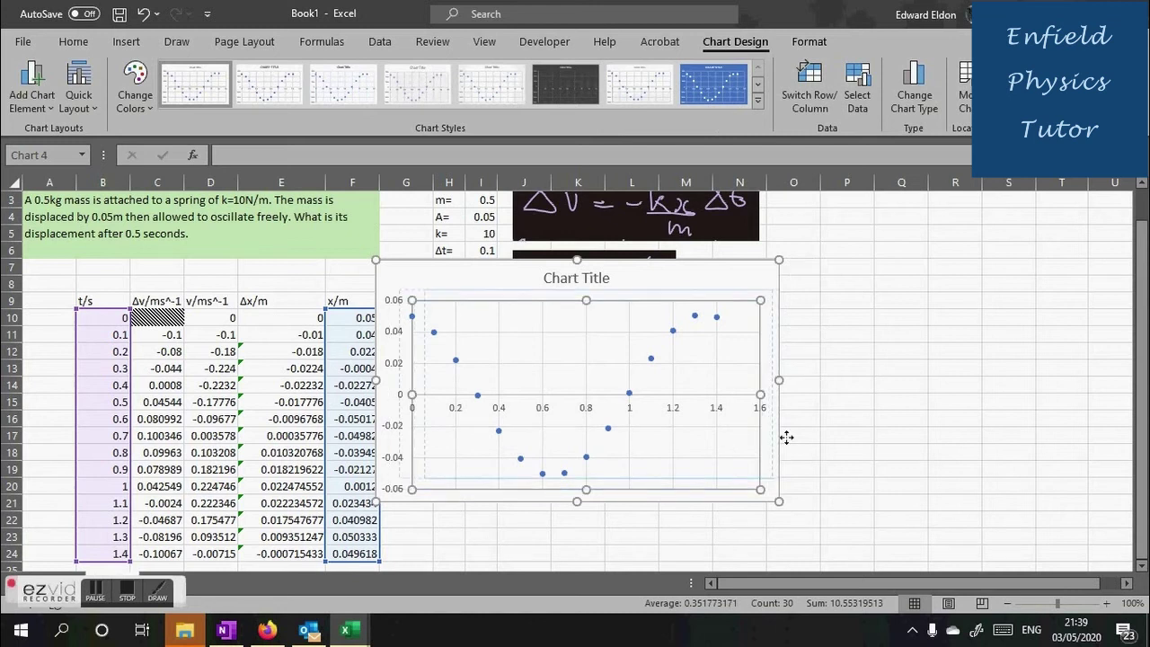
drag(786, 436, 787, 433)
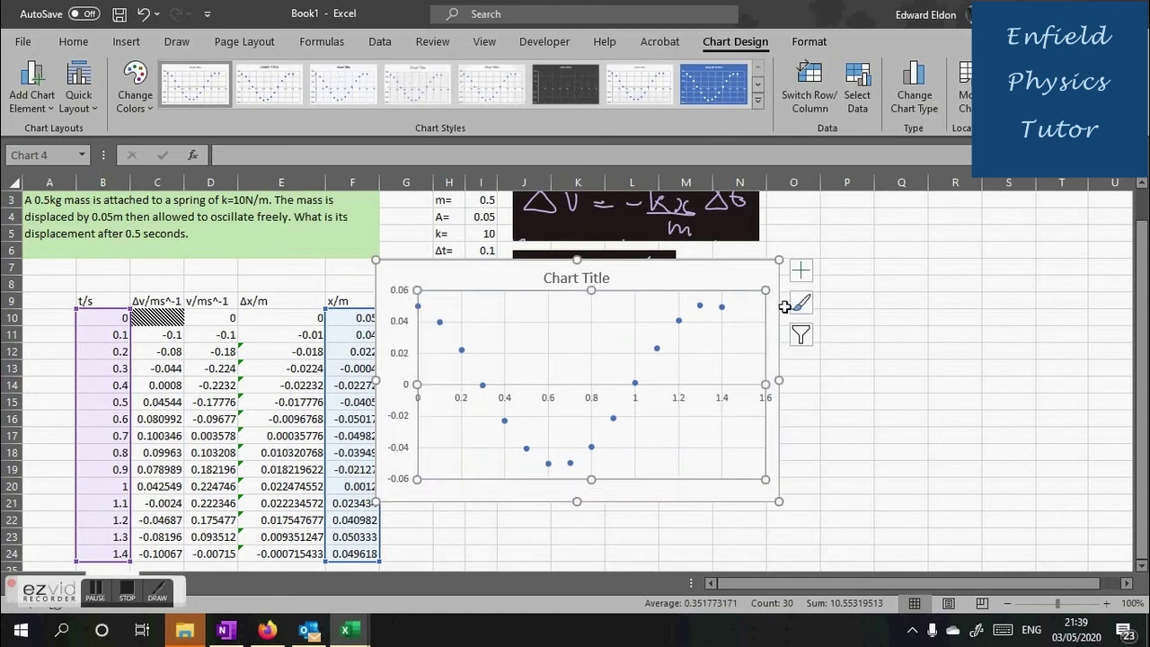
click(738, 275)
mouse_move(738, 275)
mouse_down()
mouse_move(857, 272)
mouse_move(888, 291)
mouse_move(865, 336)
mouse_move(843, 341)
mouse_up()
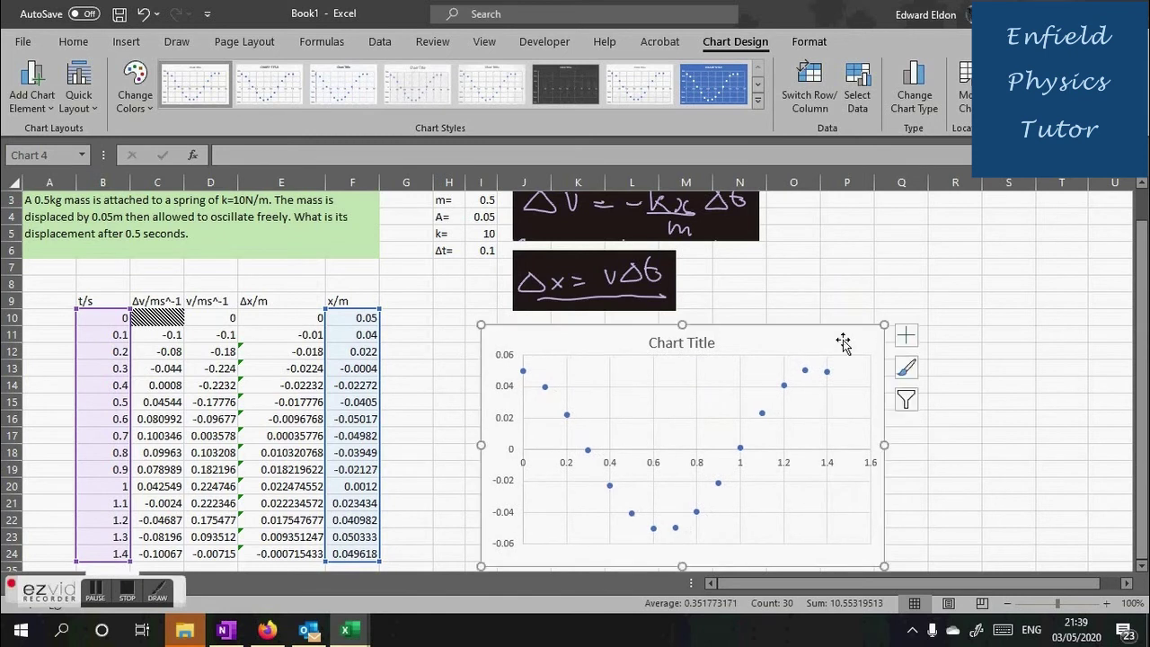
Set the time interval Δt in cell I6 to 0.01.
click(485, 251)
text(0.1)
text(0.01)
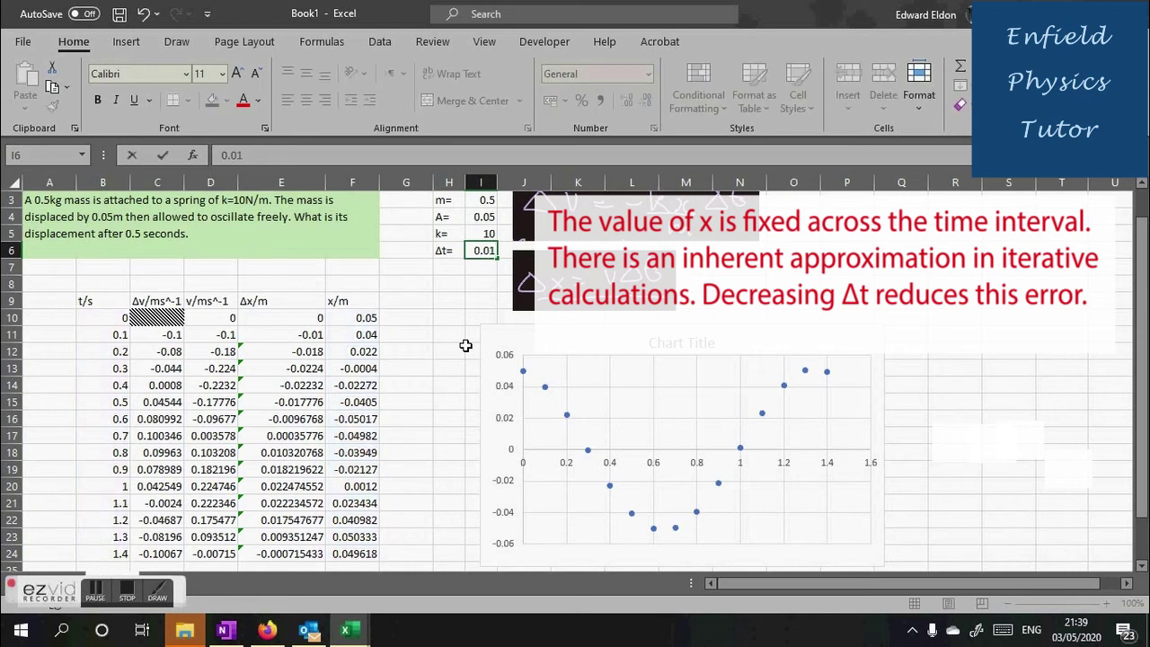
key(Return)
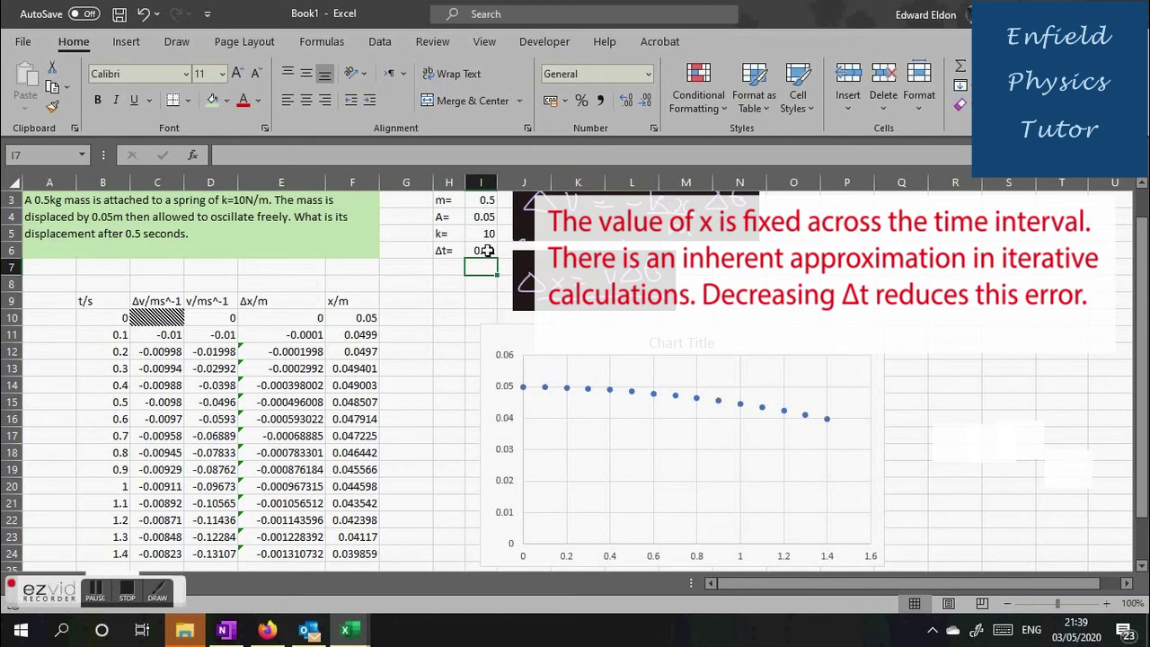
Set the time interval Δt in cell I6 to 0.05.
click(485, 251)
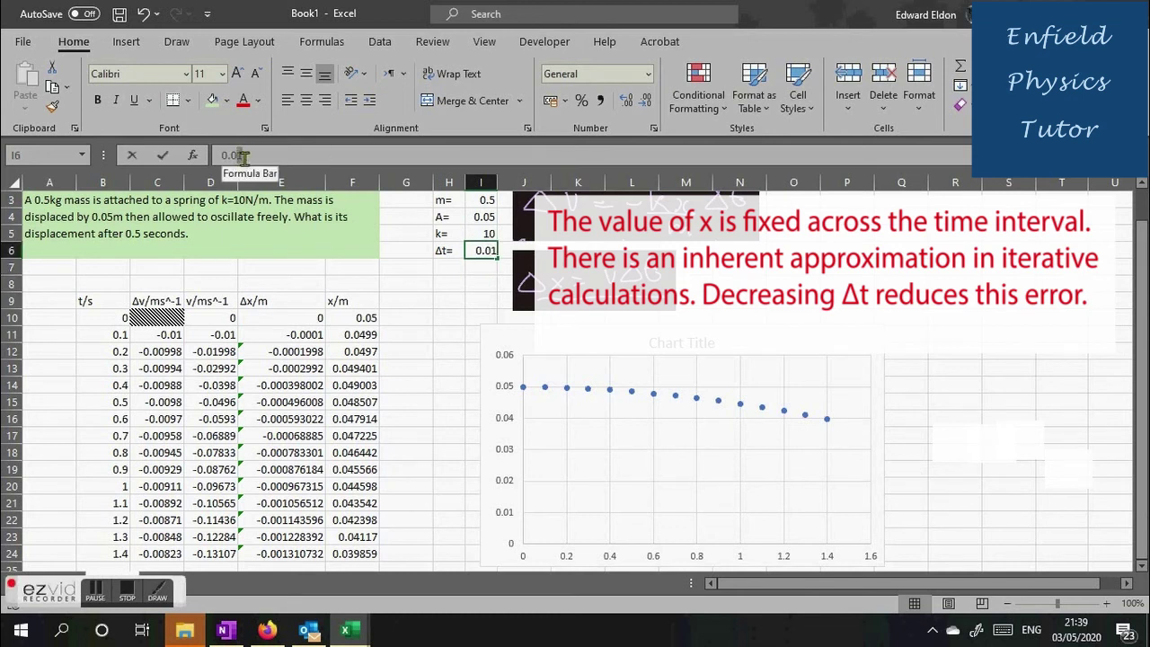
double_click(243, 156)
text(0.05)
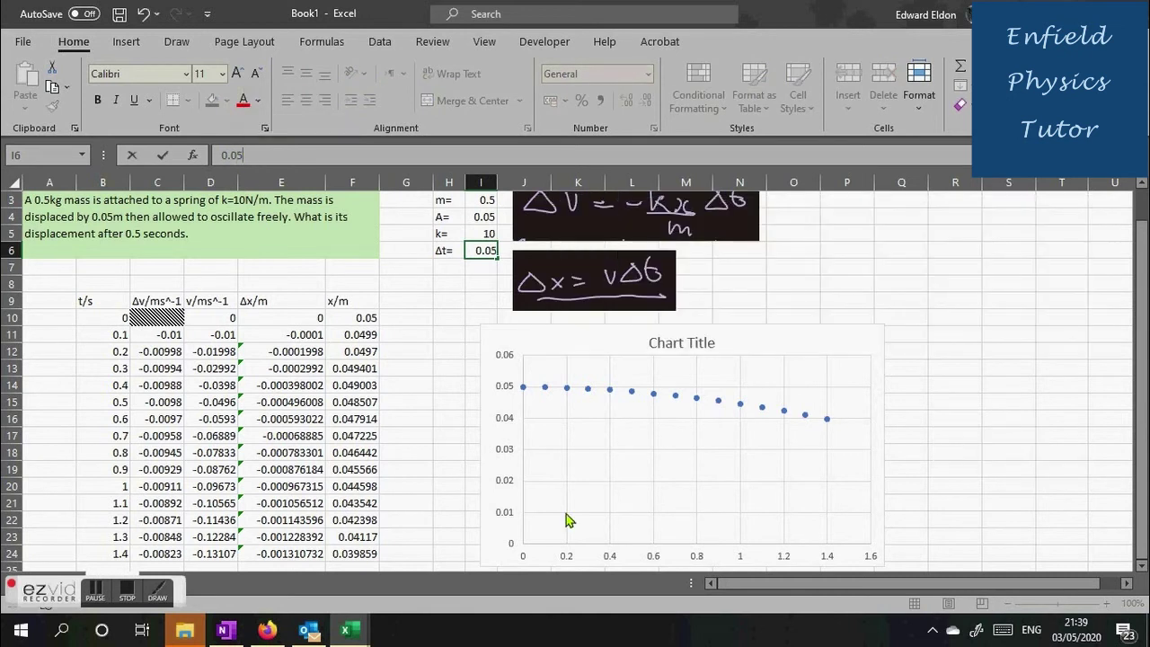
key(Return)
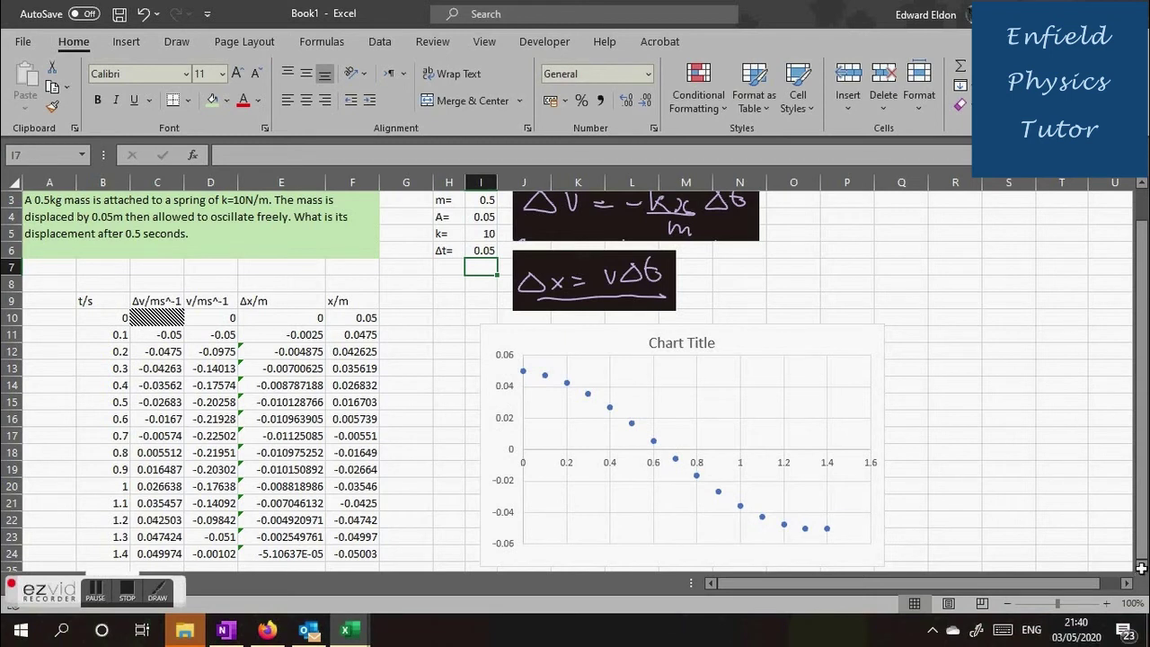
Fill the row 24 cells B24:F24 down to row 32.
scroll(126, 548, down, 1)
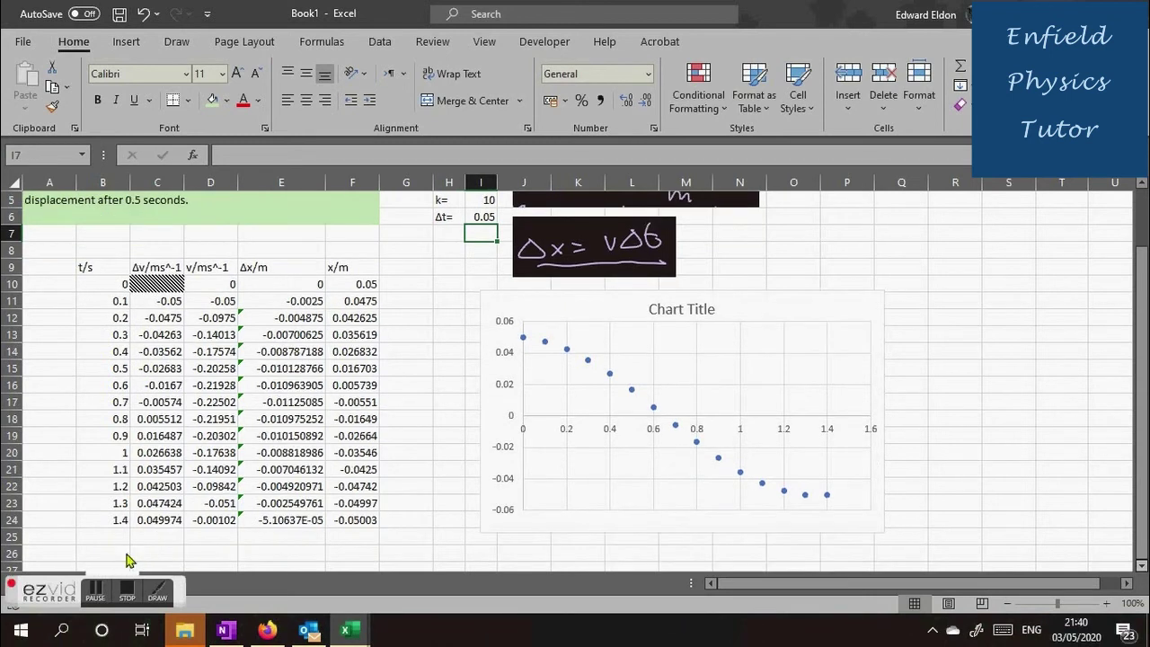
click(117, 519)
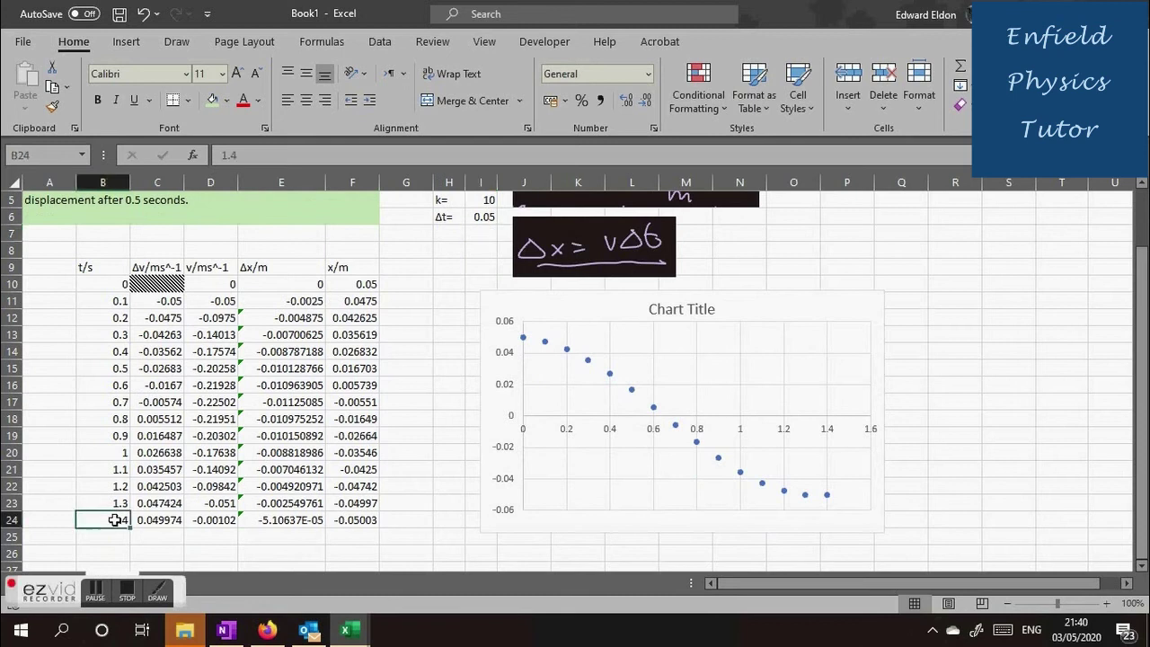
drag(117, 520, 377, 506)
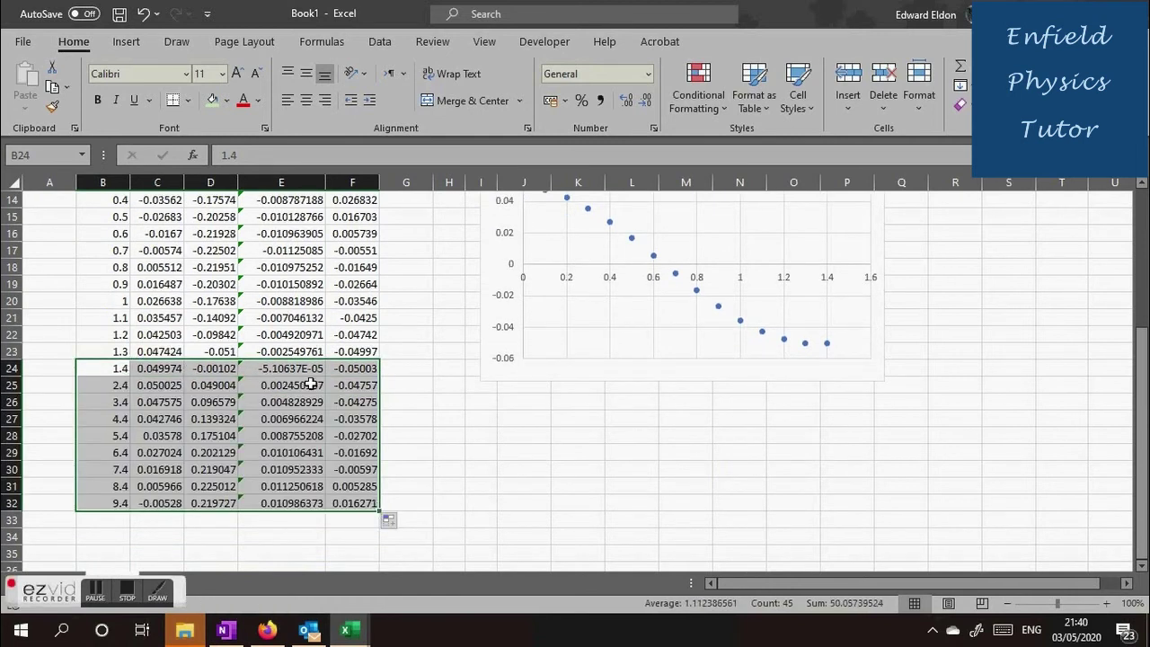
Correct the extended times in column B by filling the 0.1 increments from B21 down to 2.2 in B32.
click(386, 363)
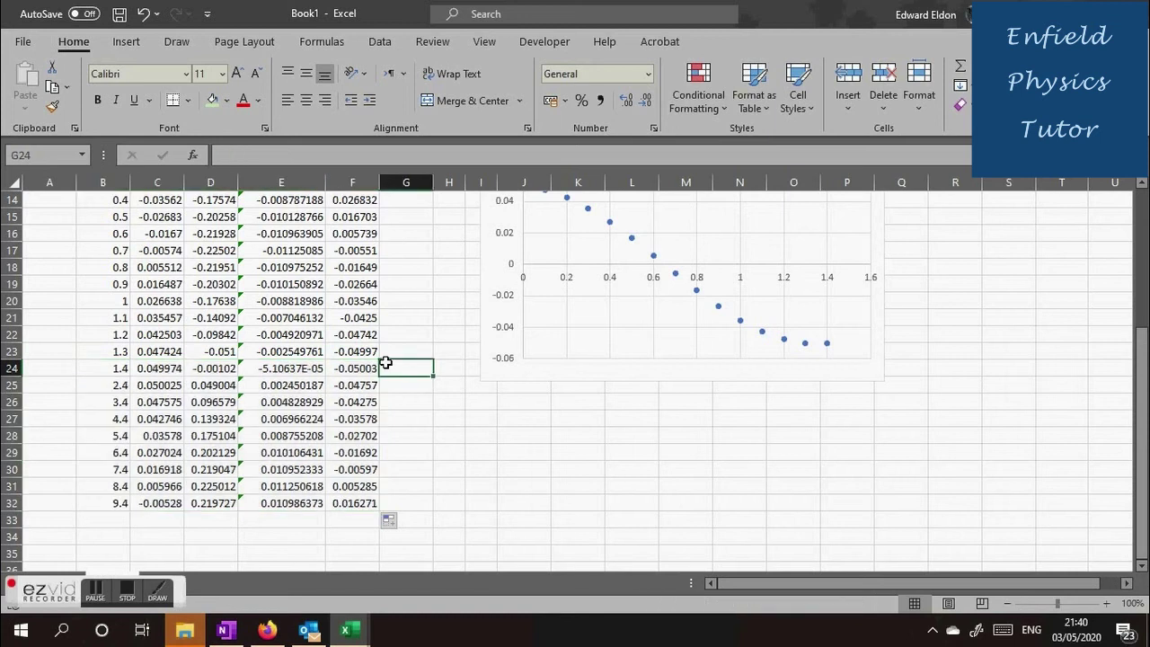
drag(359, 370, 355, 507)
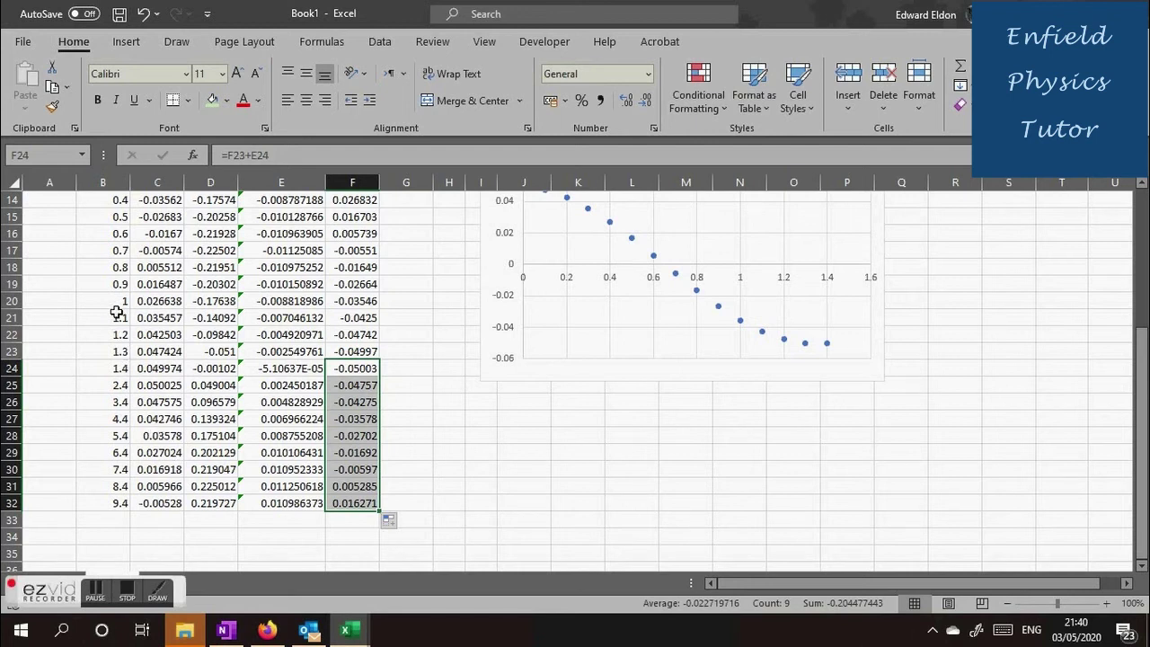
click(108, 381)
click(106, 368)
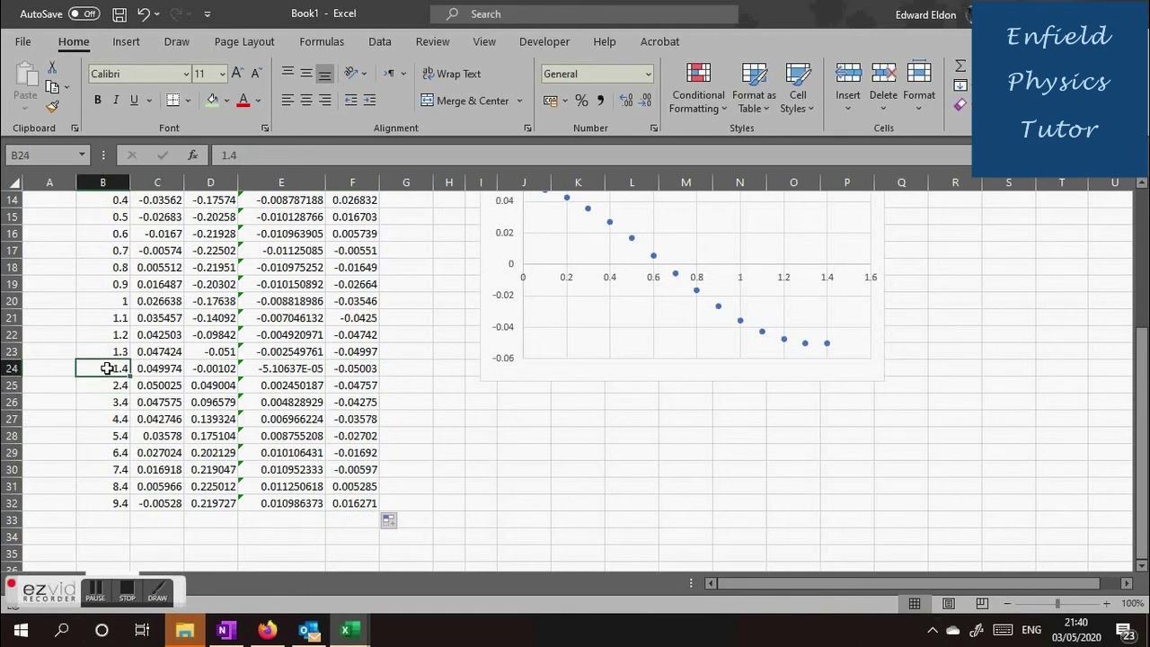
click(107, 386)
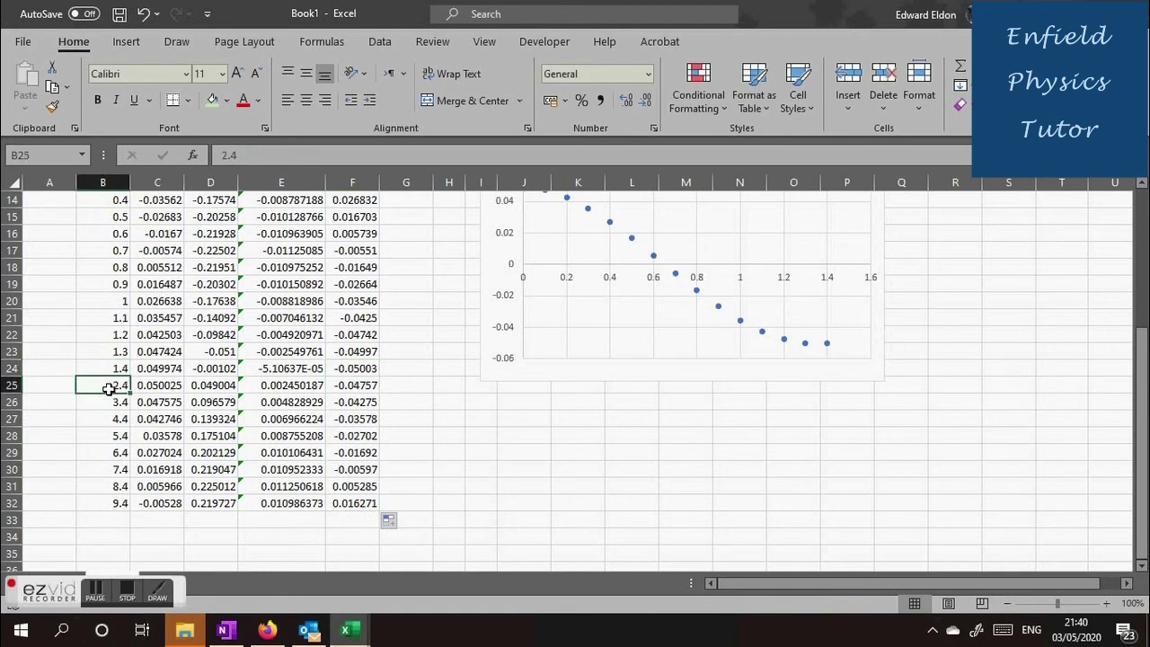
drag(120, 319, 128, 514)
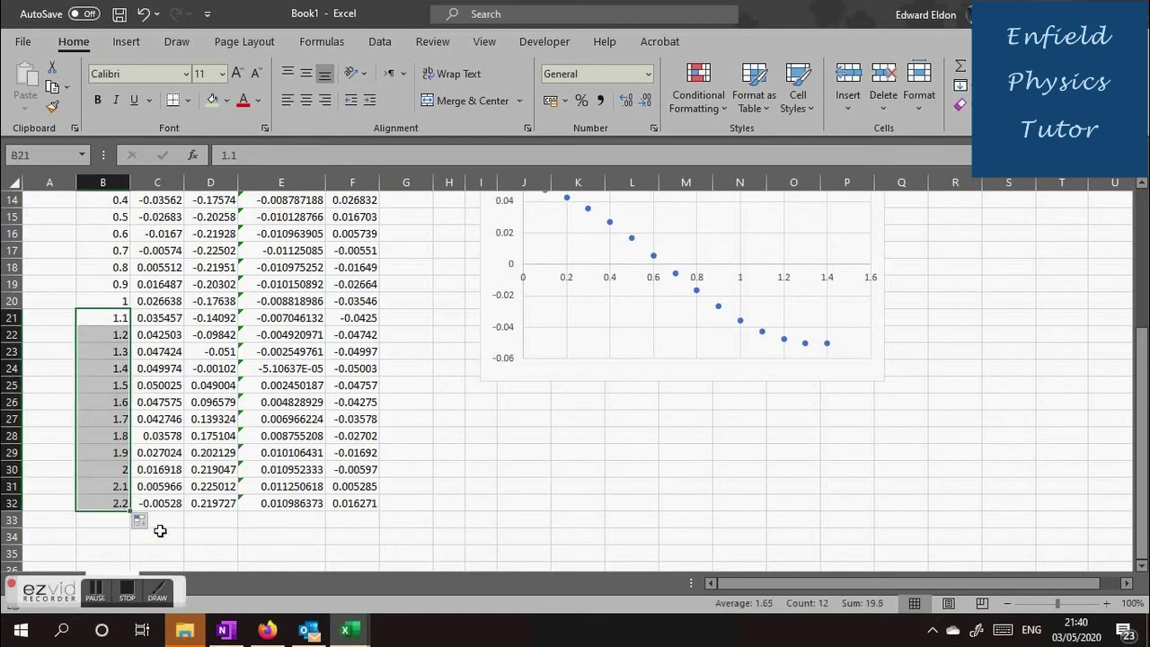
Insert a second markers-only scatter chart plotting the displacements in F10:F32 against the times in B10:B32.
scroll(103, 236, up, 2)
drag(102, 236, 102, 369)
scroll(1134, 285, up, 6)
click(112, 304)
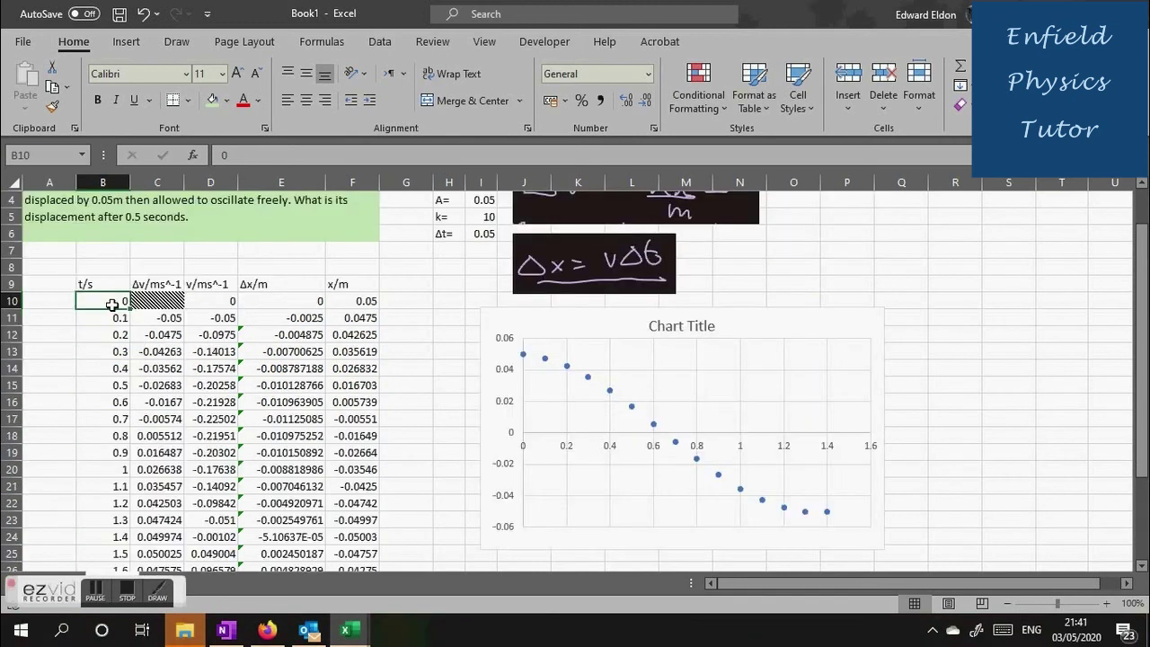
drag(112, 304, 112, 503)
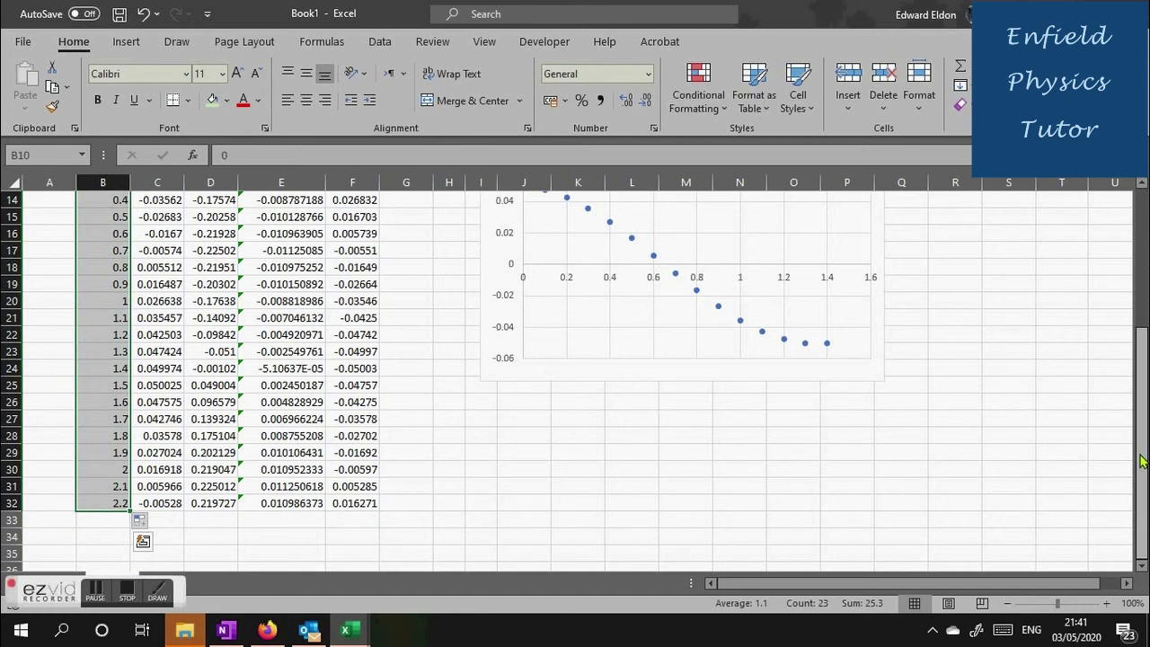
drag(1139, 387, 1139, 212)
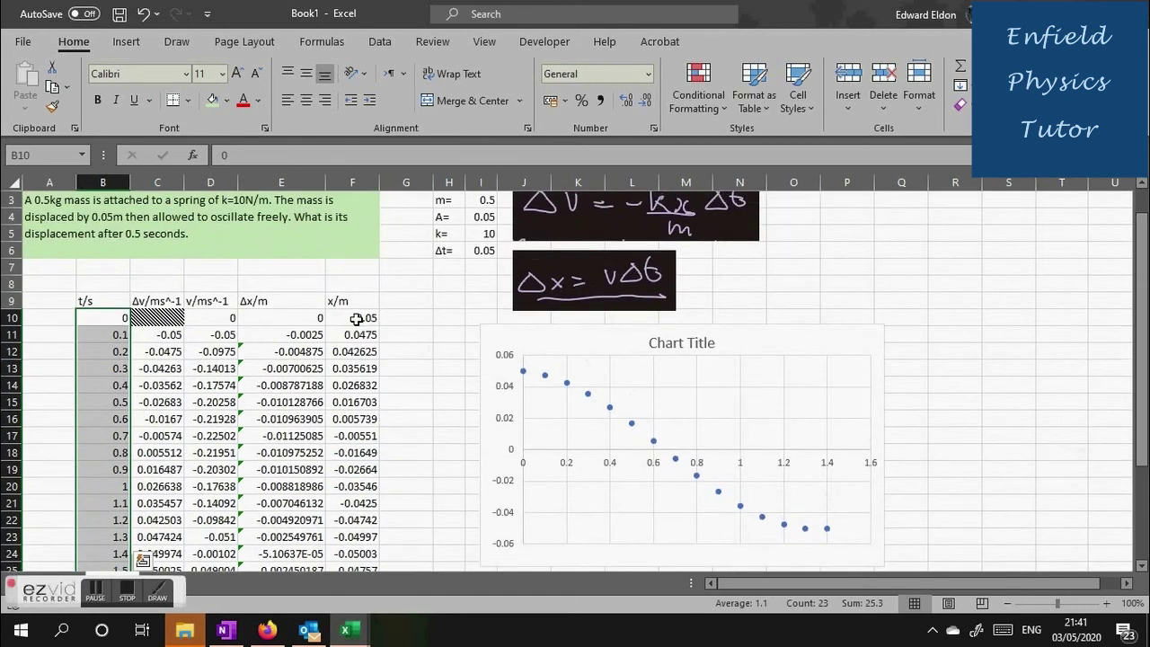
drag(357, 318, 357, 517)
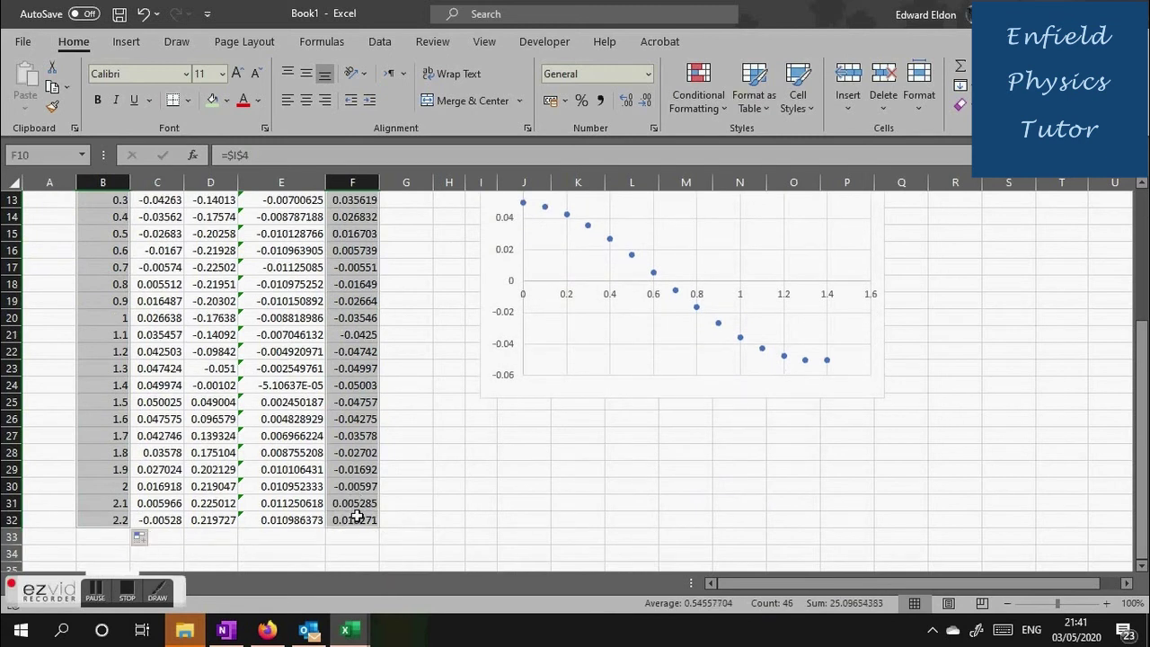
click(126, 49)
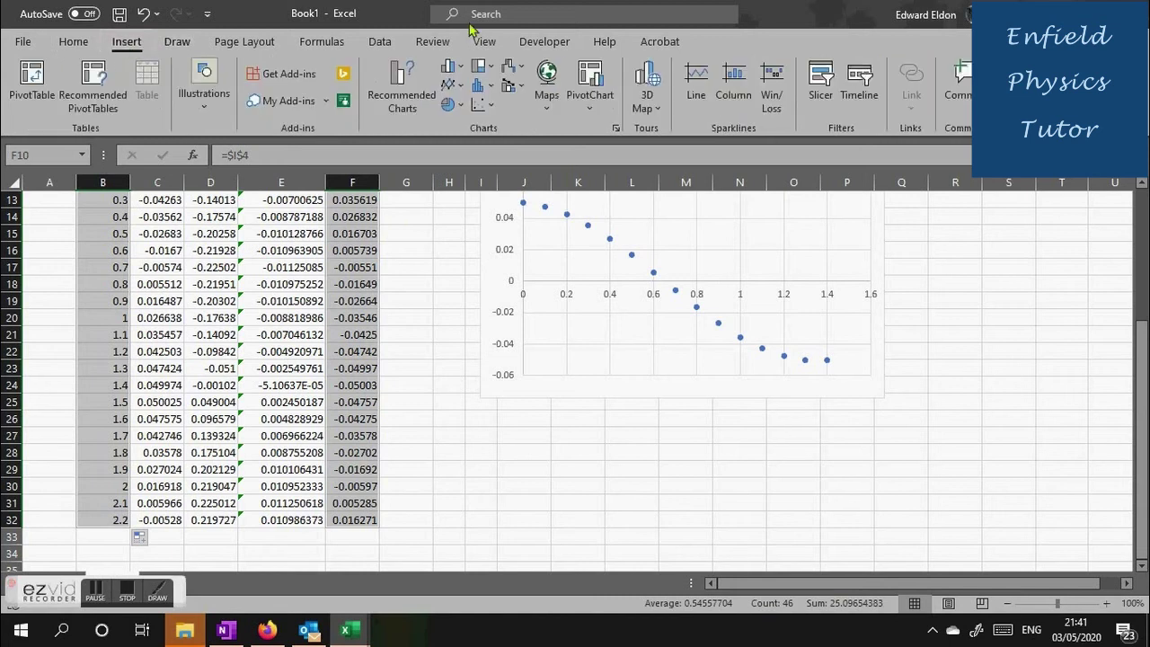
click(494, 109)
click(494, 159)
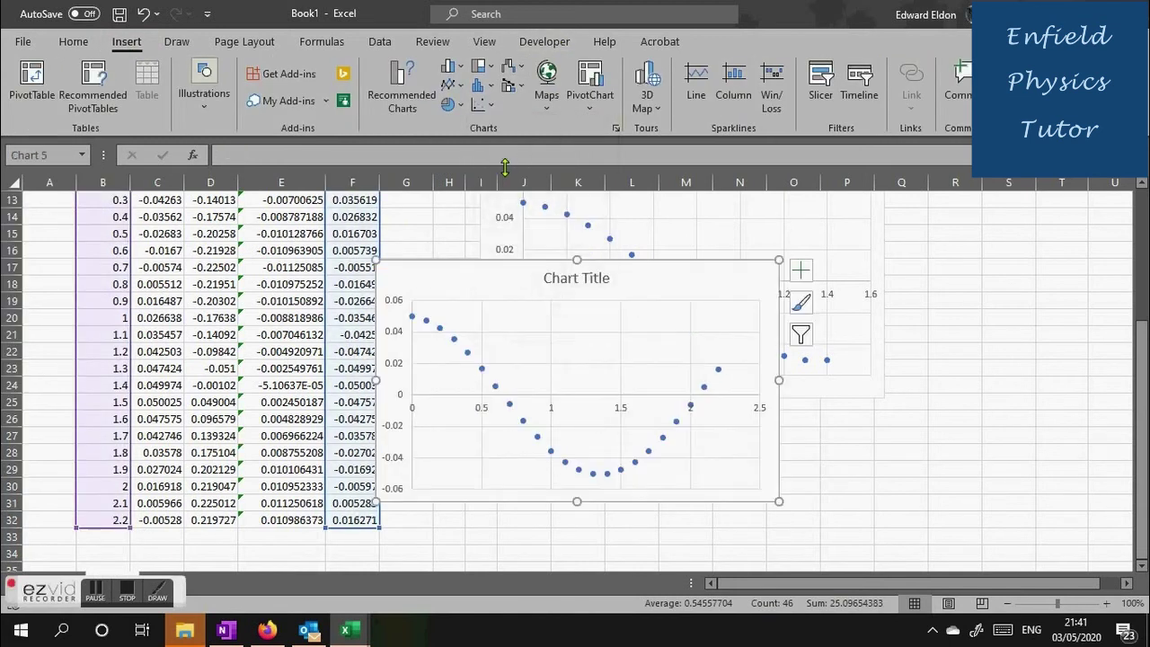
click(550, 281)
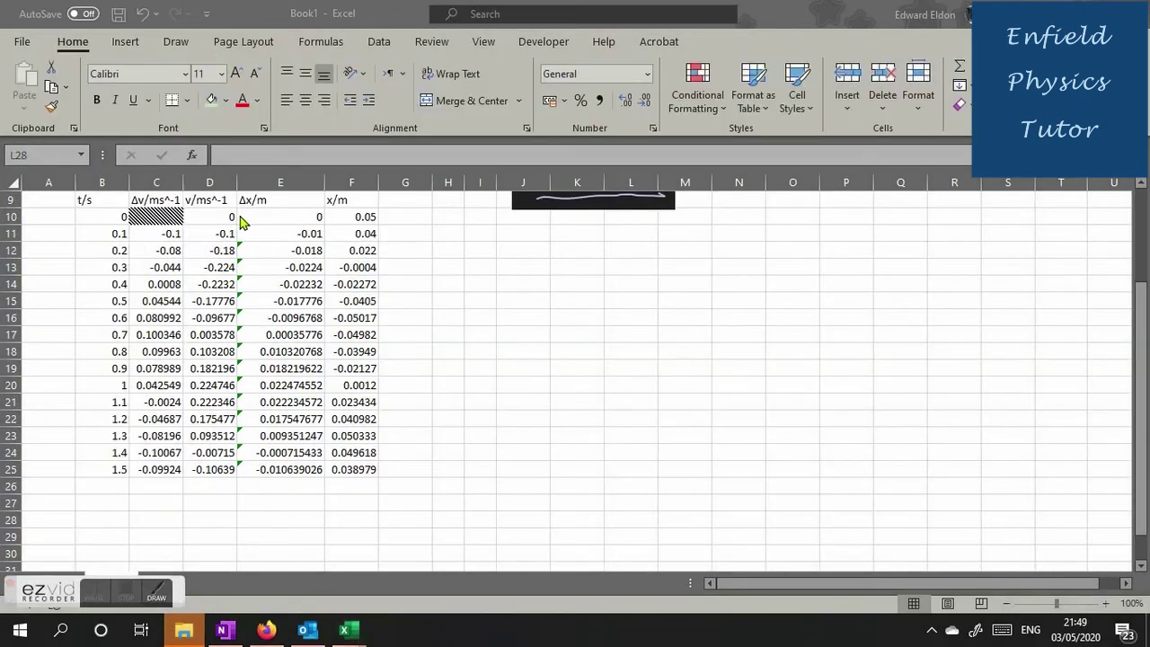
Insert a scatter chart with smooth lines and markers plotting velocity D9:D25 and displacement F9:F25 against time B9:B25, headers included.
click(212, 204)
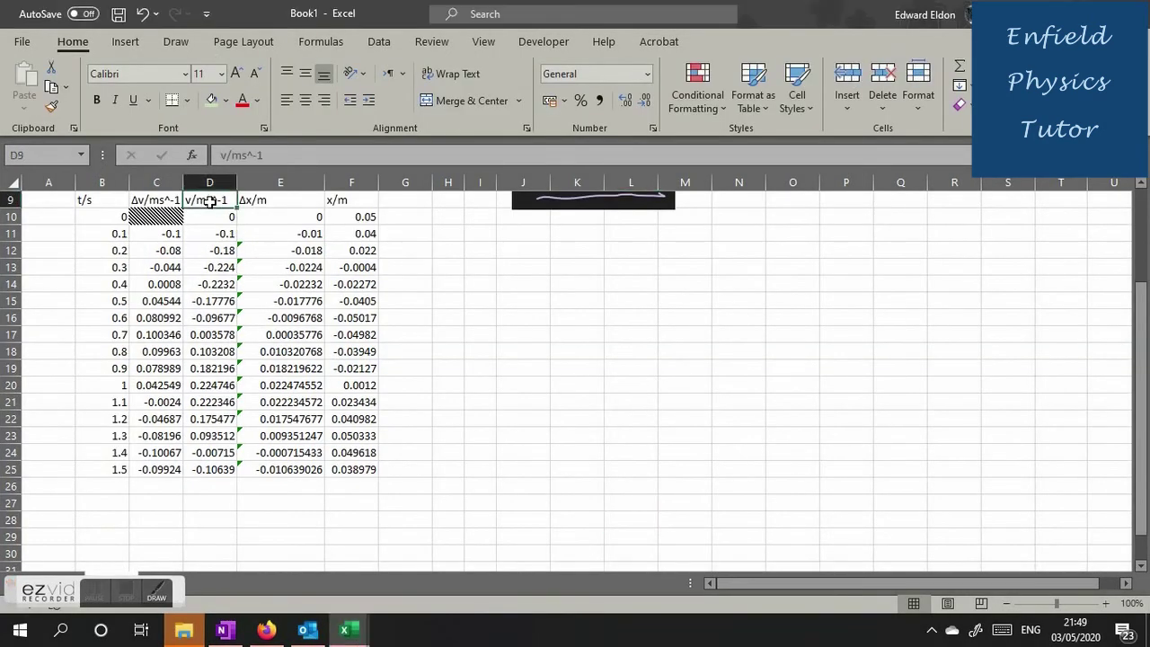
drag(1143, 356, 1141, 327)
click(87, 235)
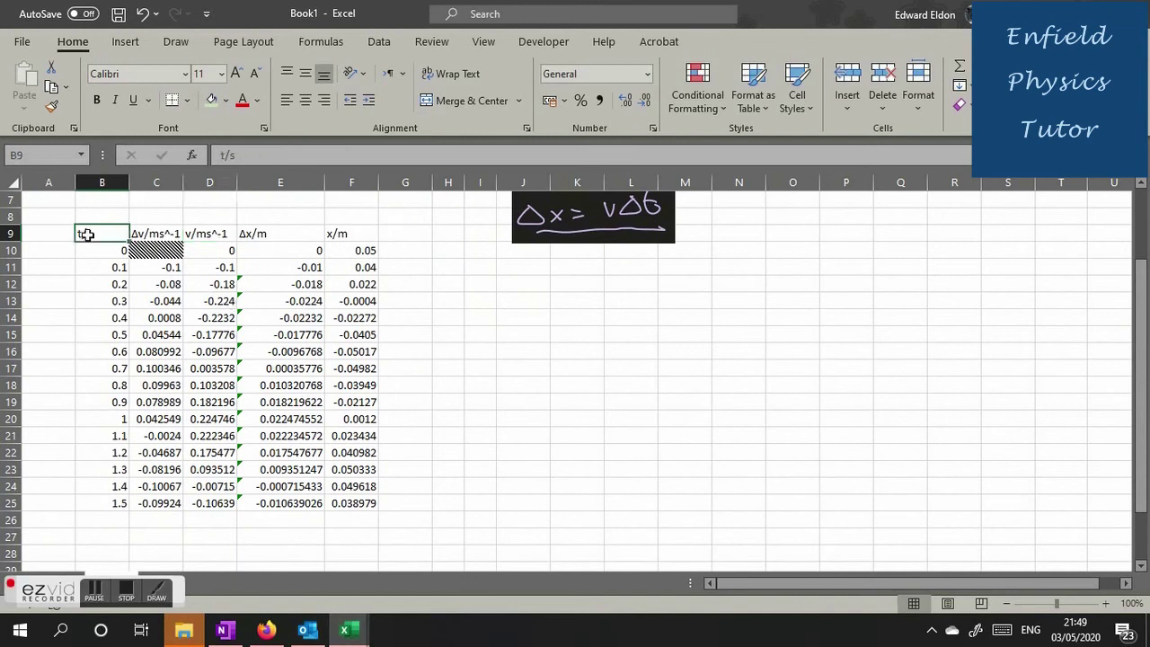
drag(86, 235, 96, 503)
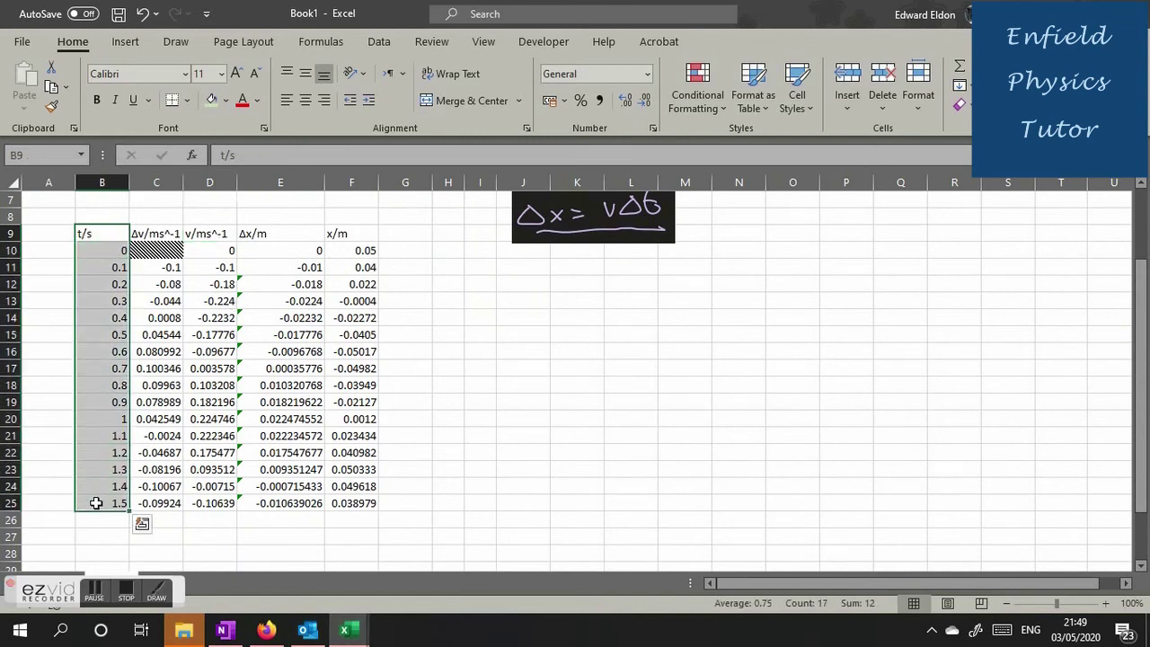
ctrl+click(209, 236)
drag(209, 250, 211, 505)
drag(364, 236, 364, 508)
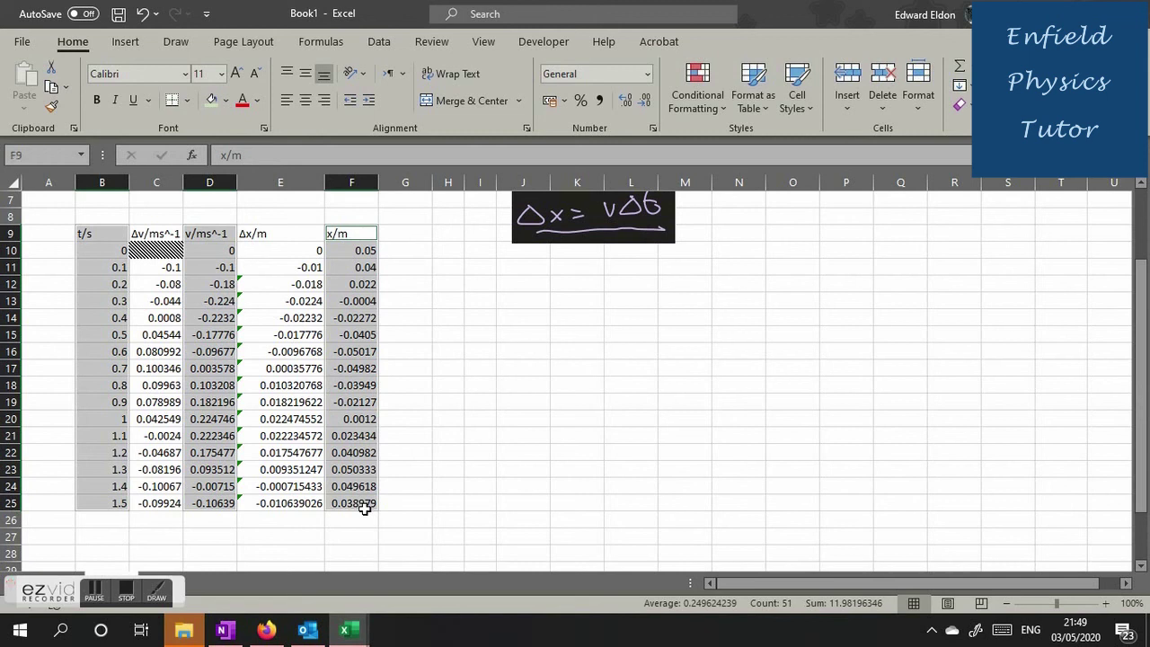
click(126, 42)
click(481, 105)
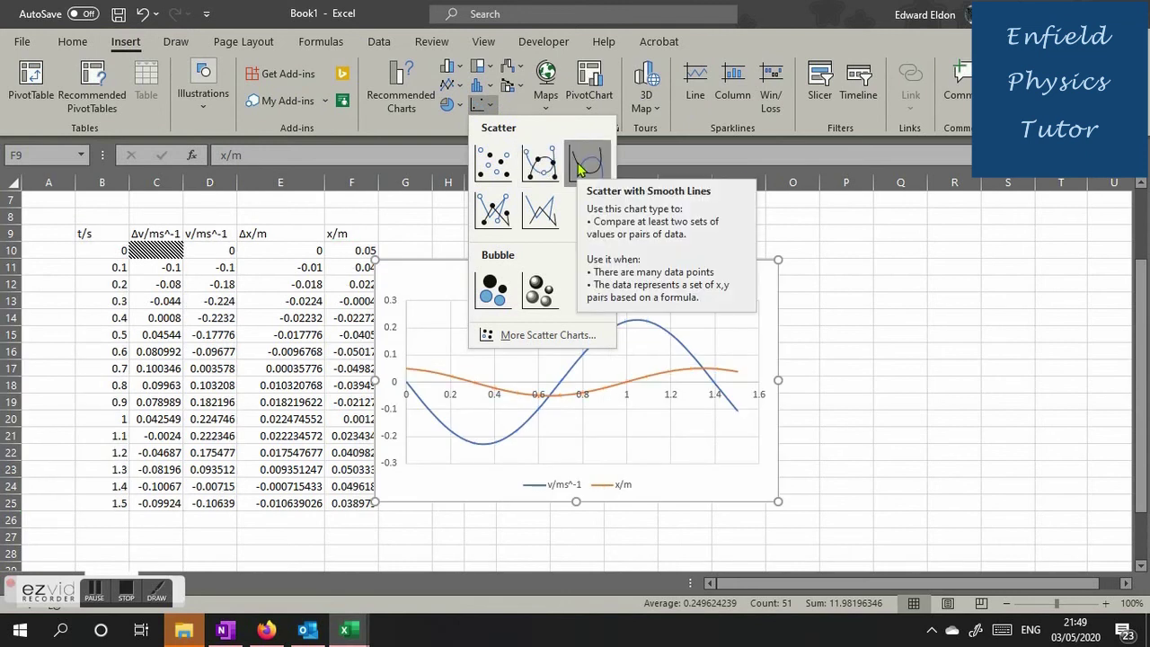
click(541, 162)
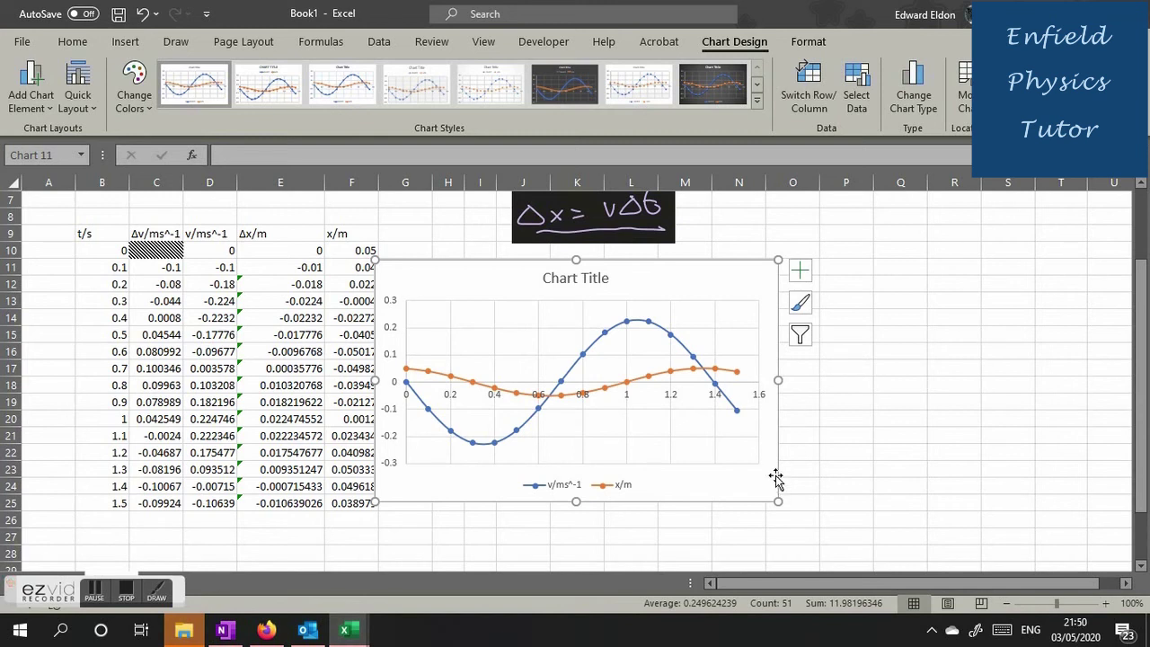
click(127, 590)
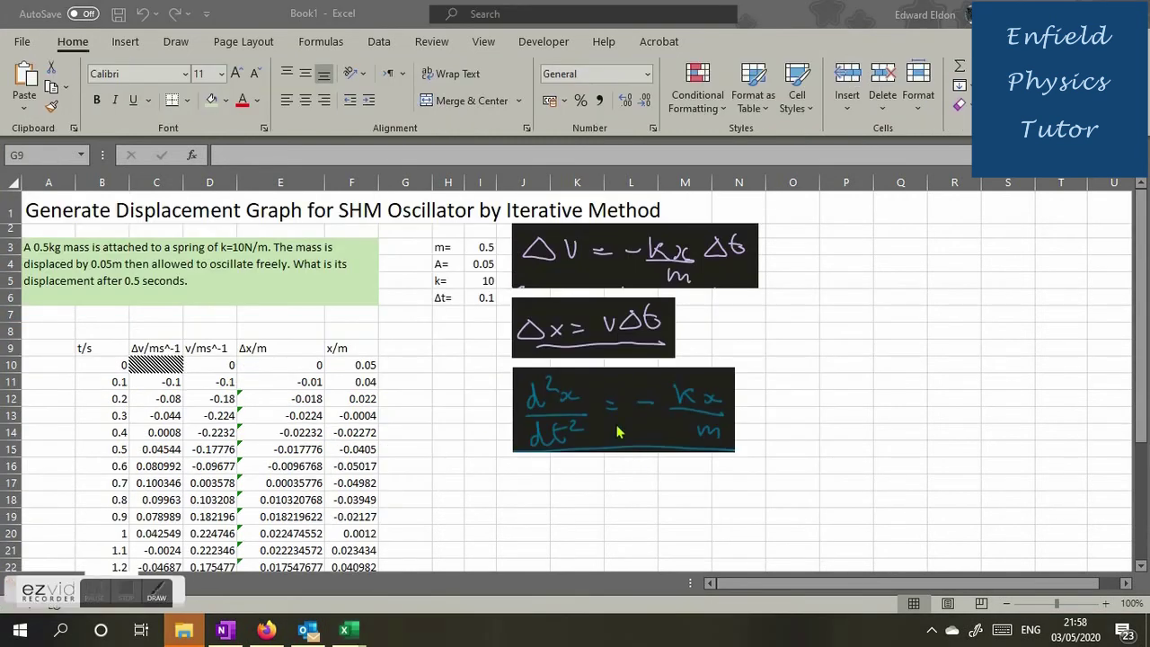
Add the heading a/ms^-2 in G9 and calculate the acceleration in G10 with =-1*I5*F10/I3.
click(399, 350)
text(a/ms^-2)
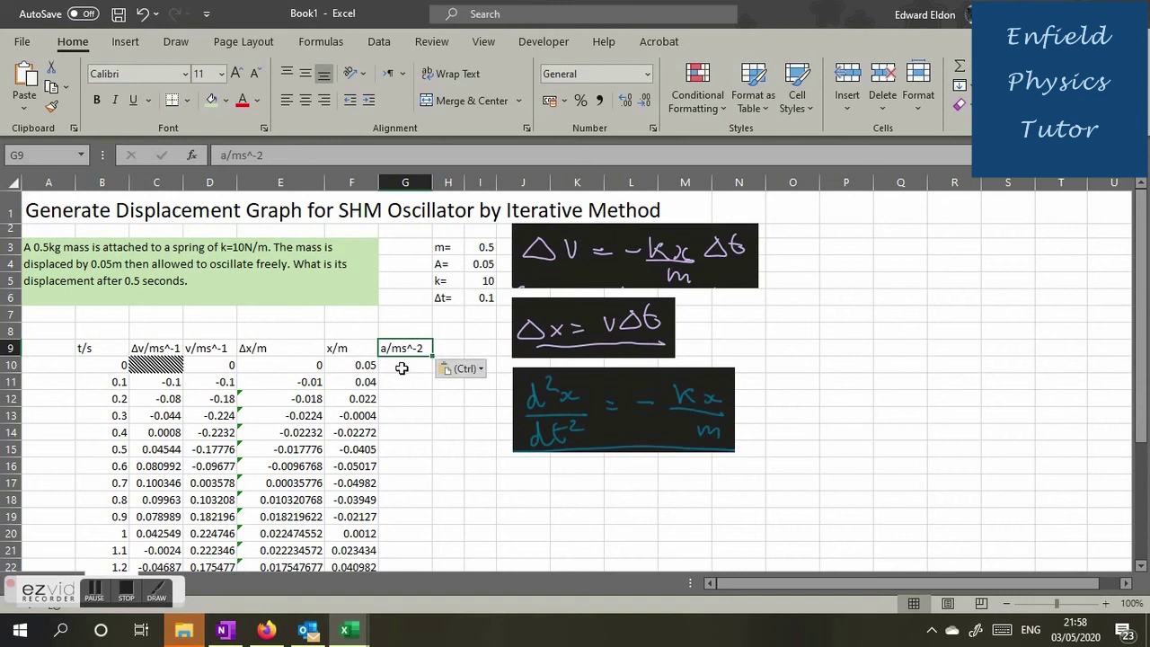
click(402, 368)
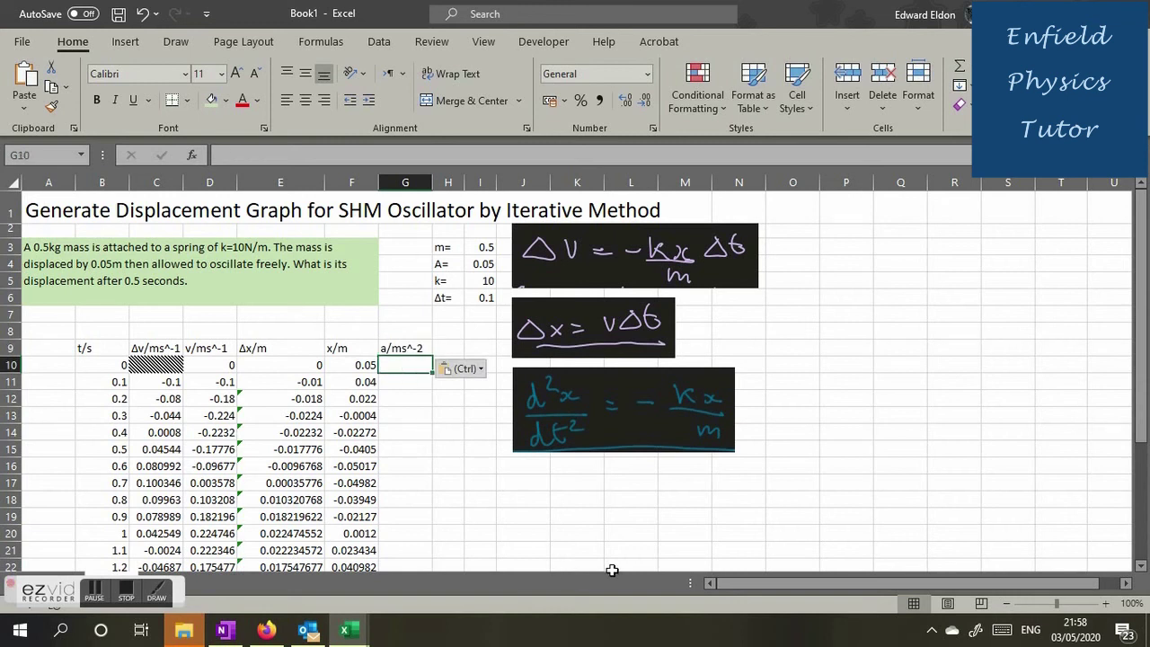
text(=-1)
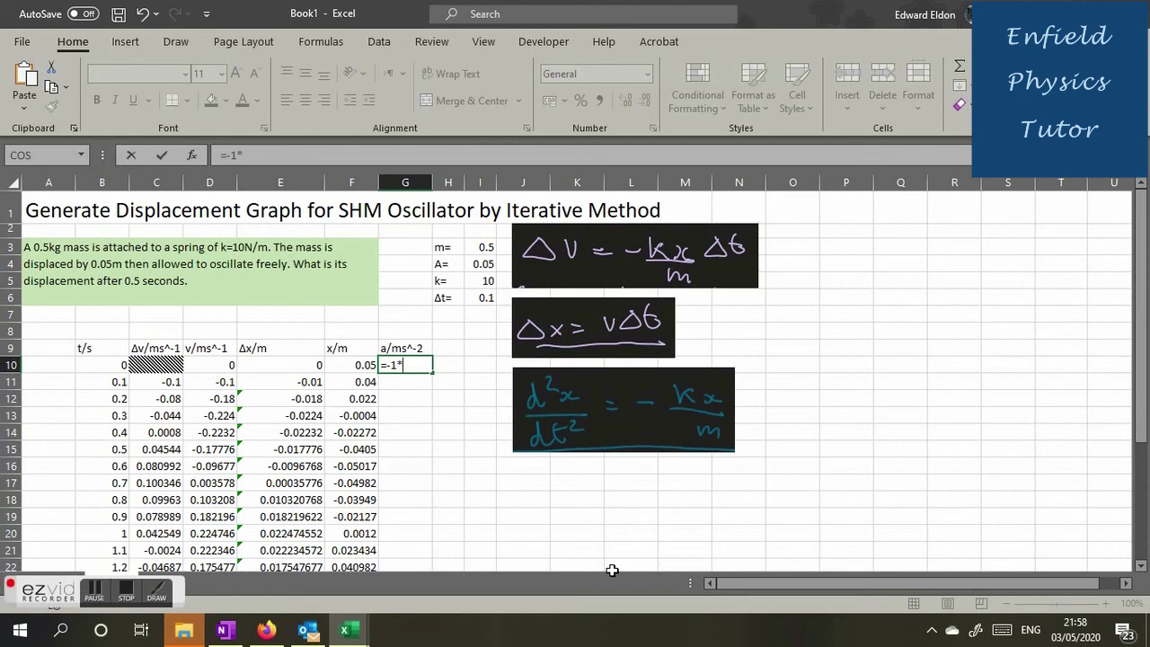
text(*)
click(481, 281)
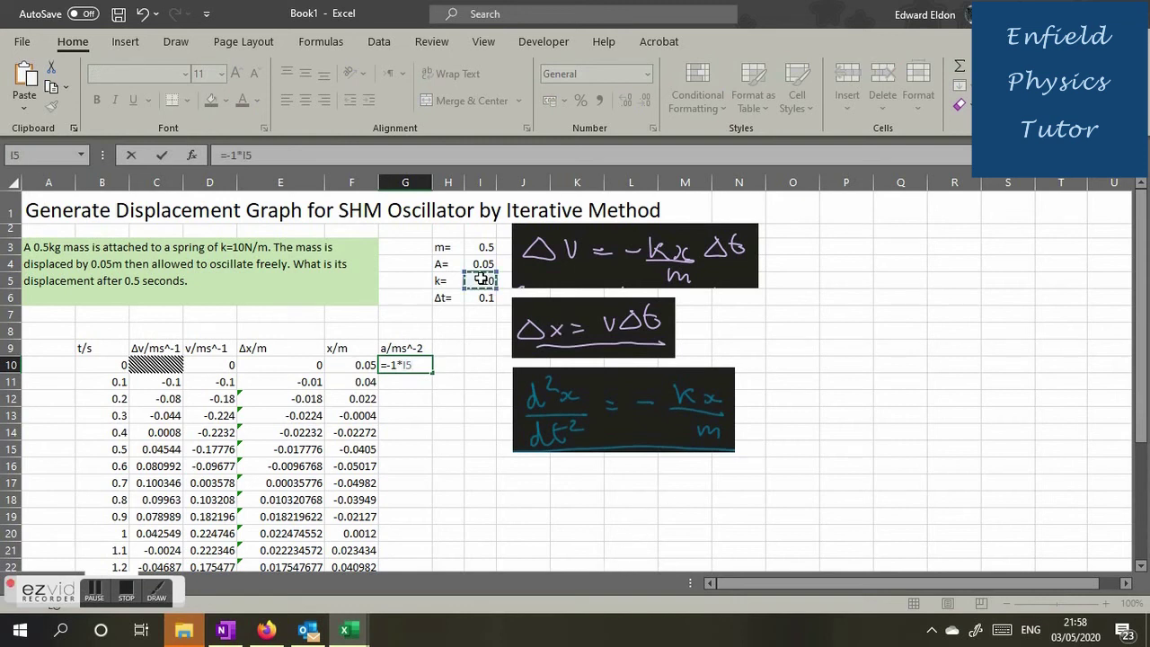
text(*)
click(362, 363)
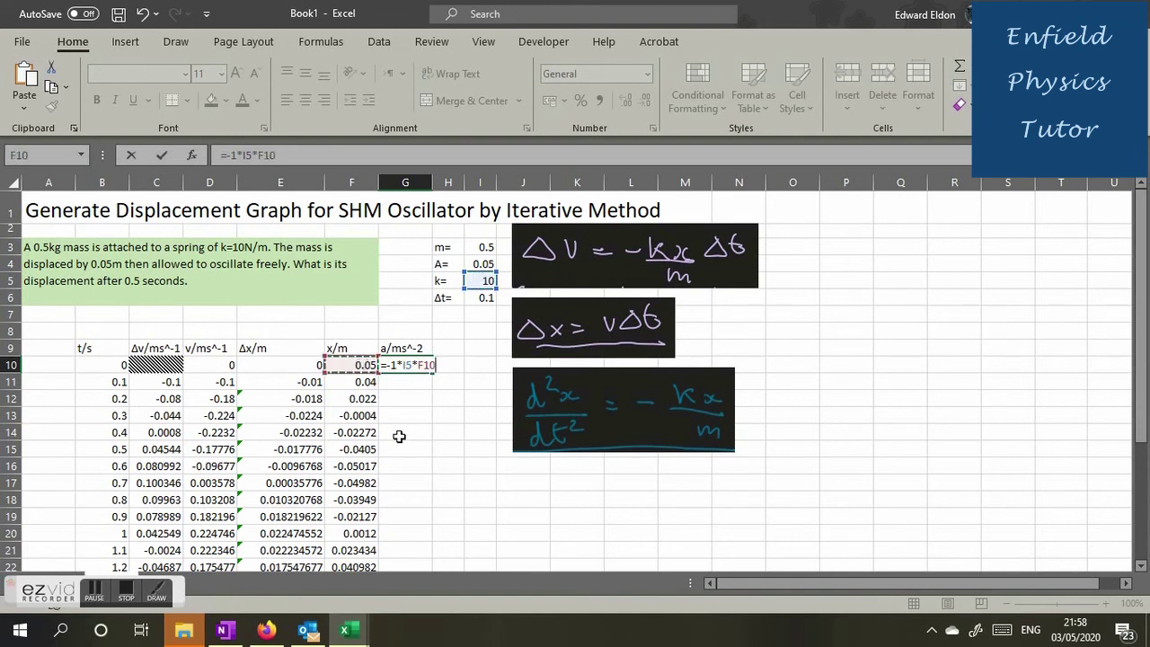
text(/)
click(486, 245)
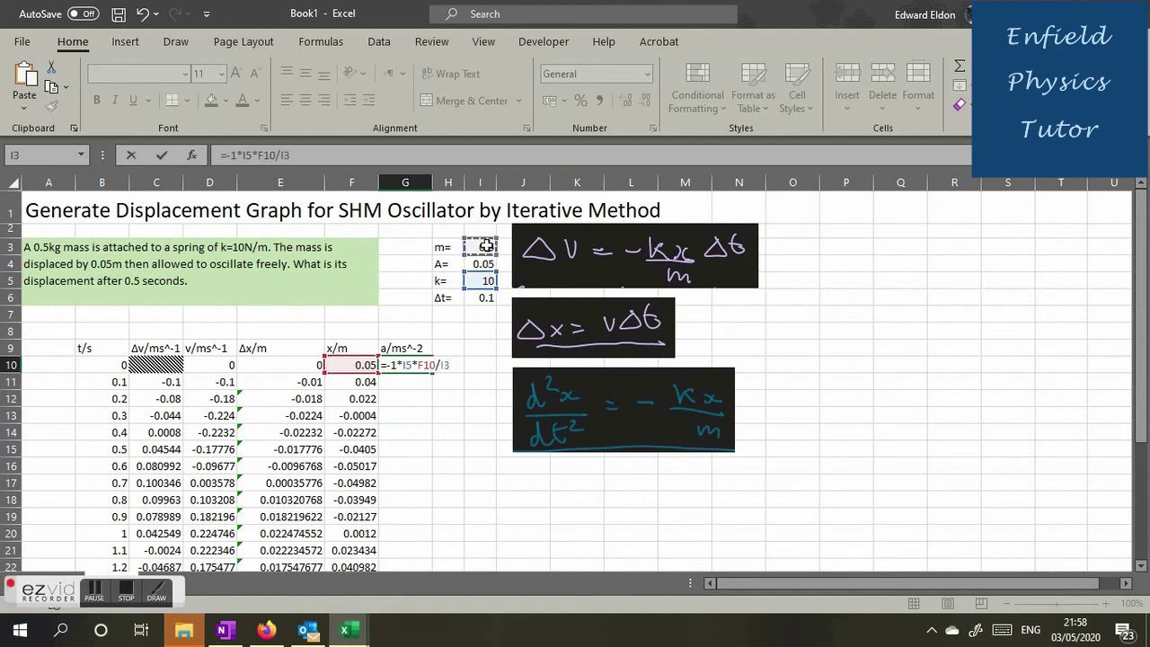
key(Return)
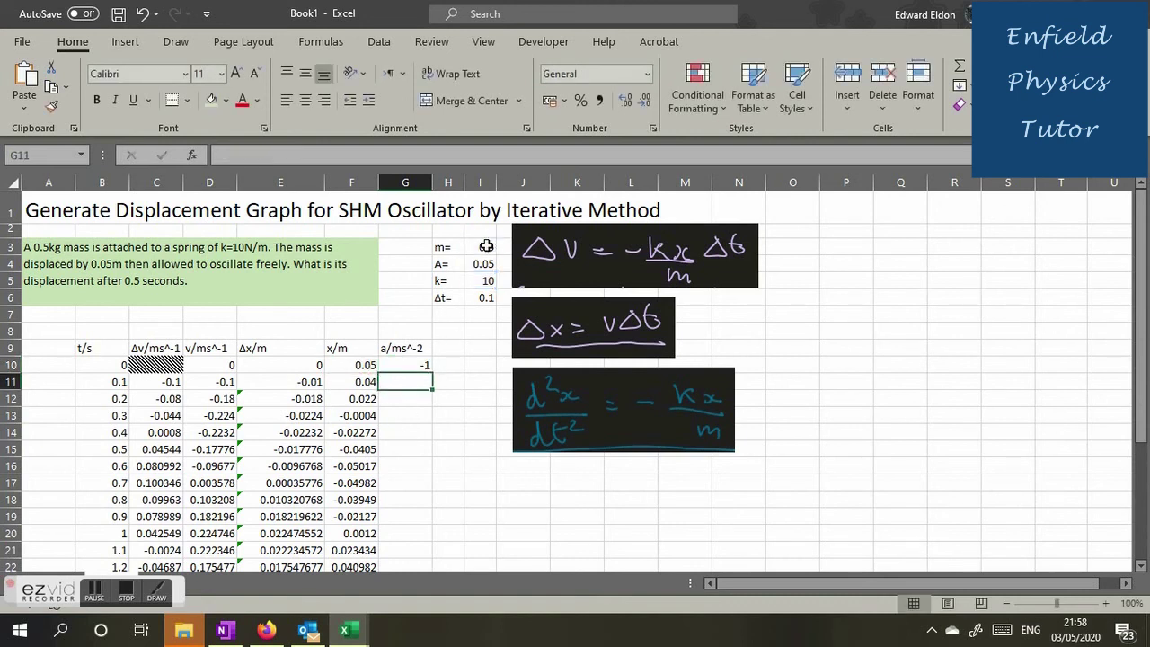
Make the spring constant and mass references in G10 absolute, so the formula reads =-1*$I$5*F10/$I$3.
click(418, 364)
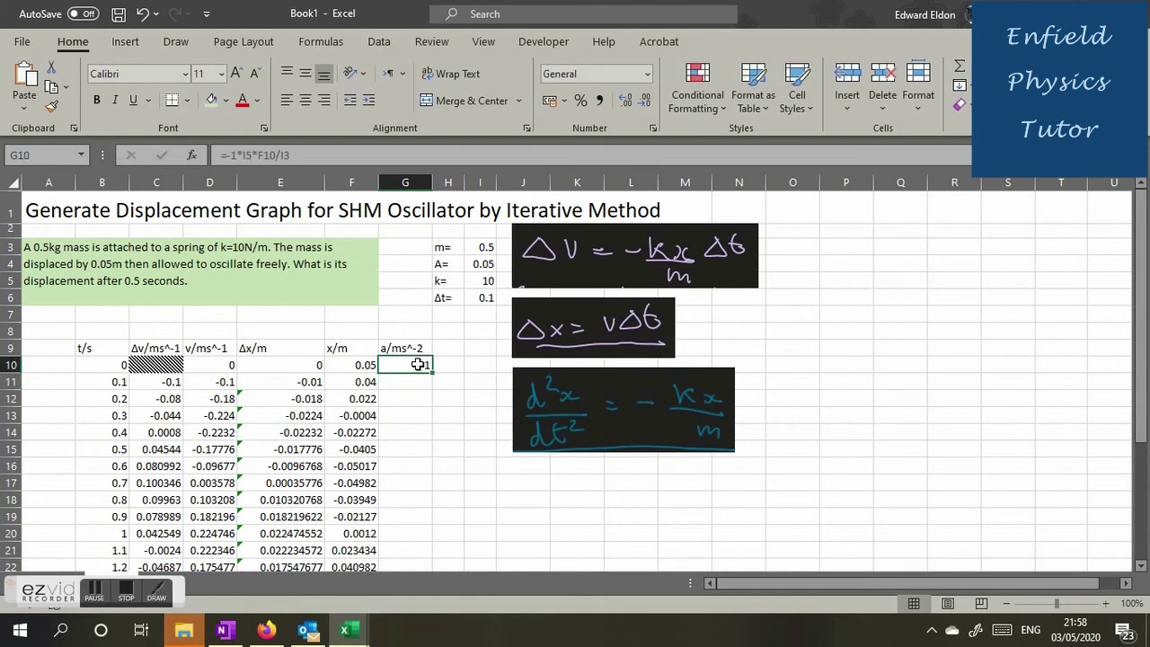
click(321, 155)
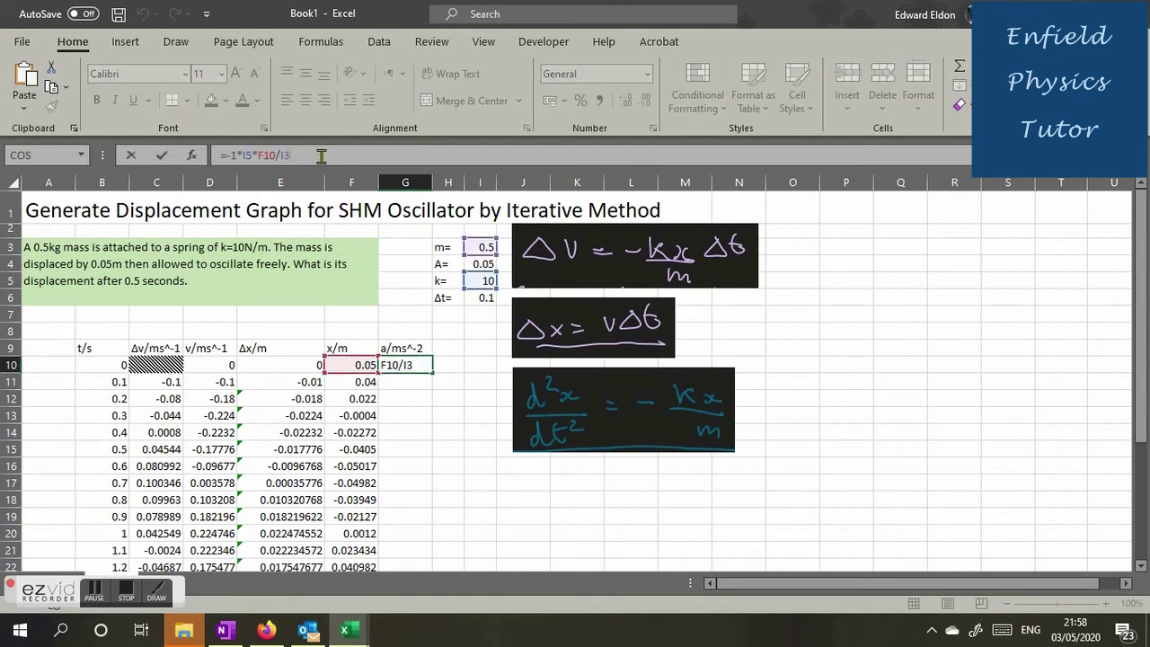
key(Left)
key(Left)
key(Left)
key(Left)
text($)
key(Right)
text($)
key(Right)
key(Right)
key(Right)
key(Right)
key(Right)
key(Right)
text($)
key(Right)
text($)
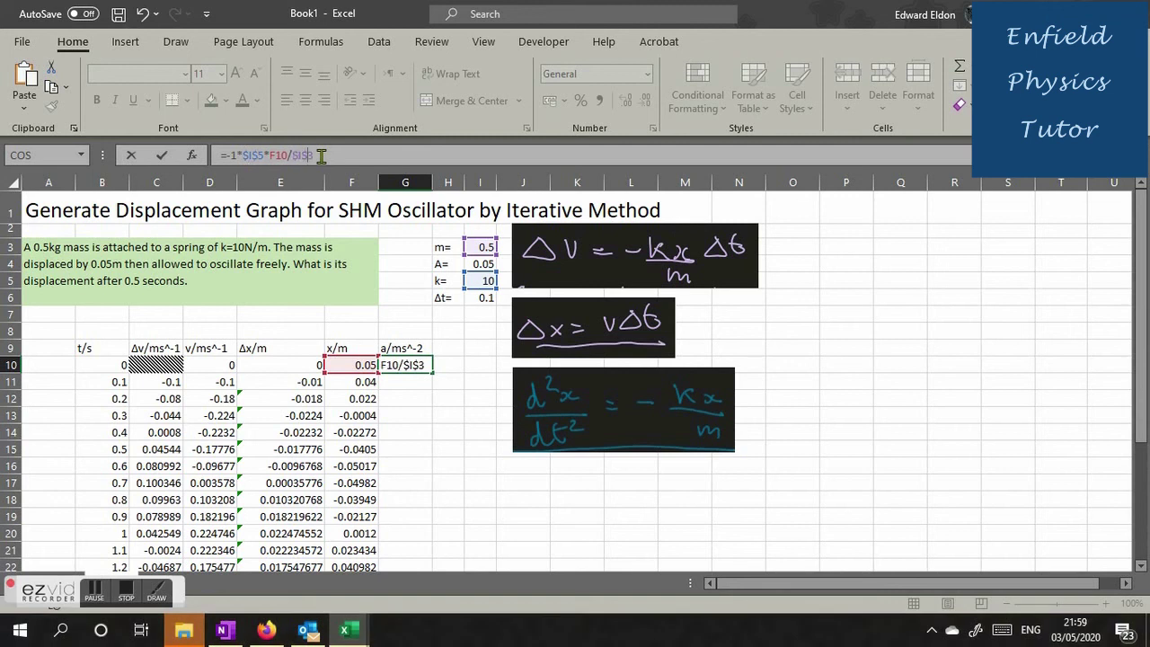
key(Return)
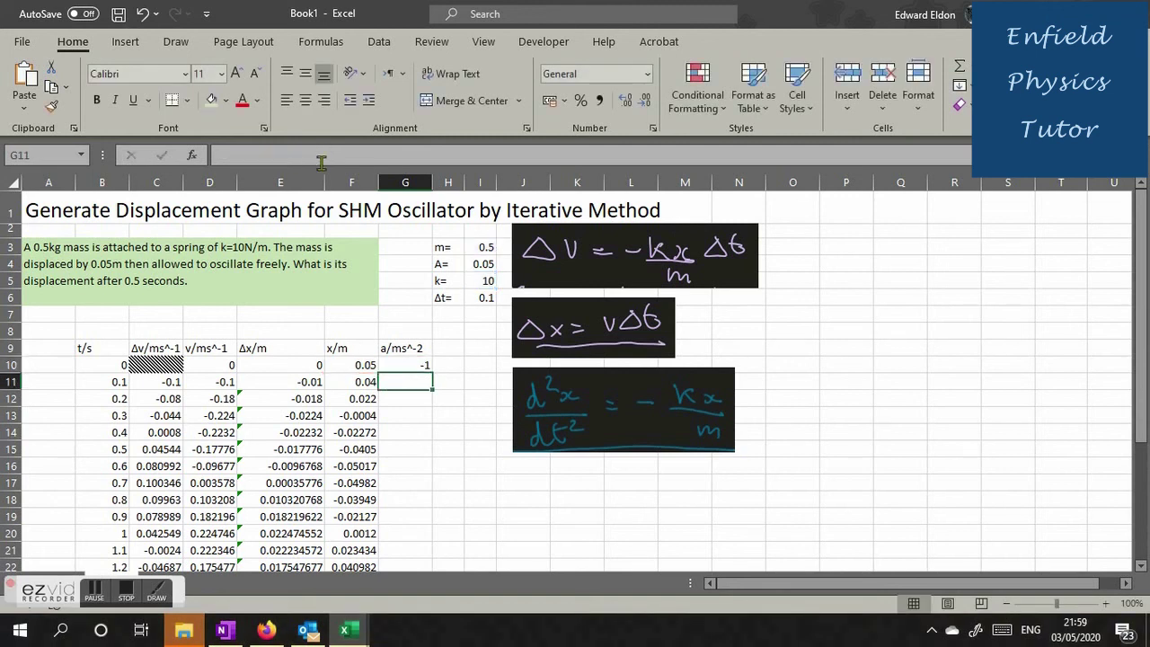
Fill the acceleration formula from G10 down to G25.
click(419, 363)
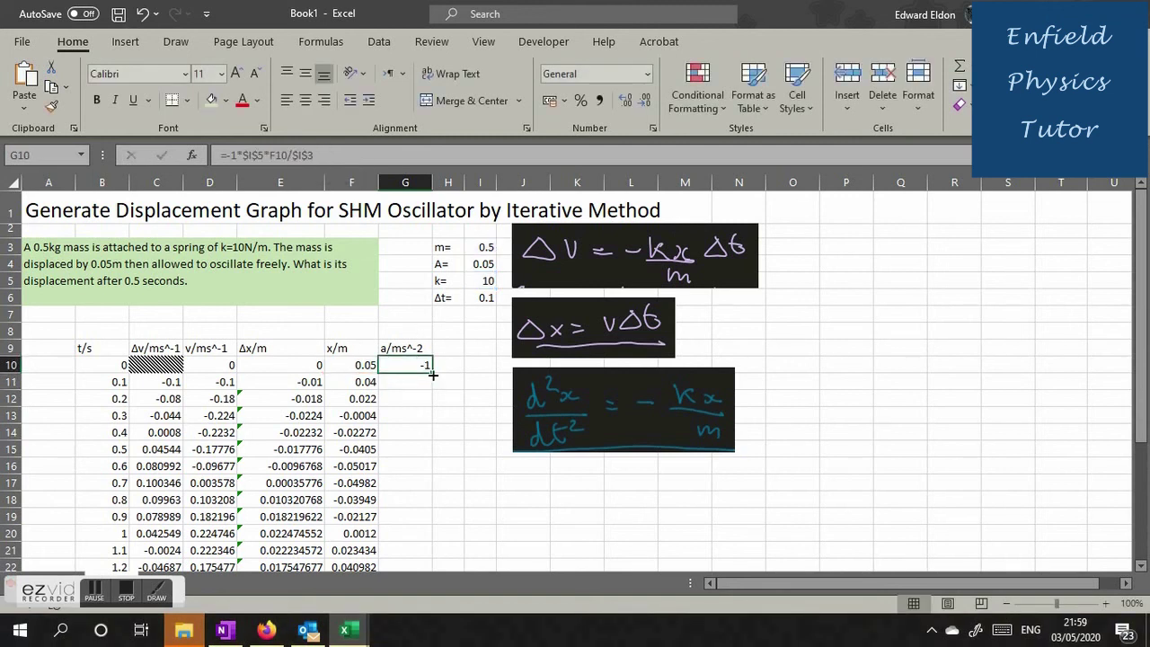
drag(432, 374, 416, 537)
click(501, 533)
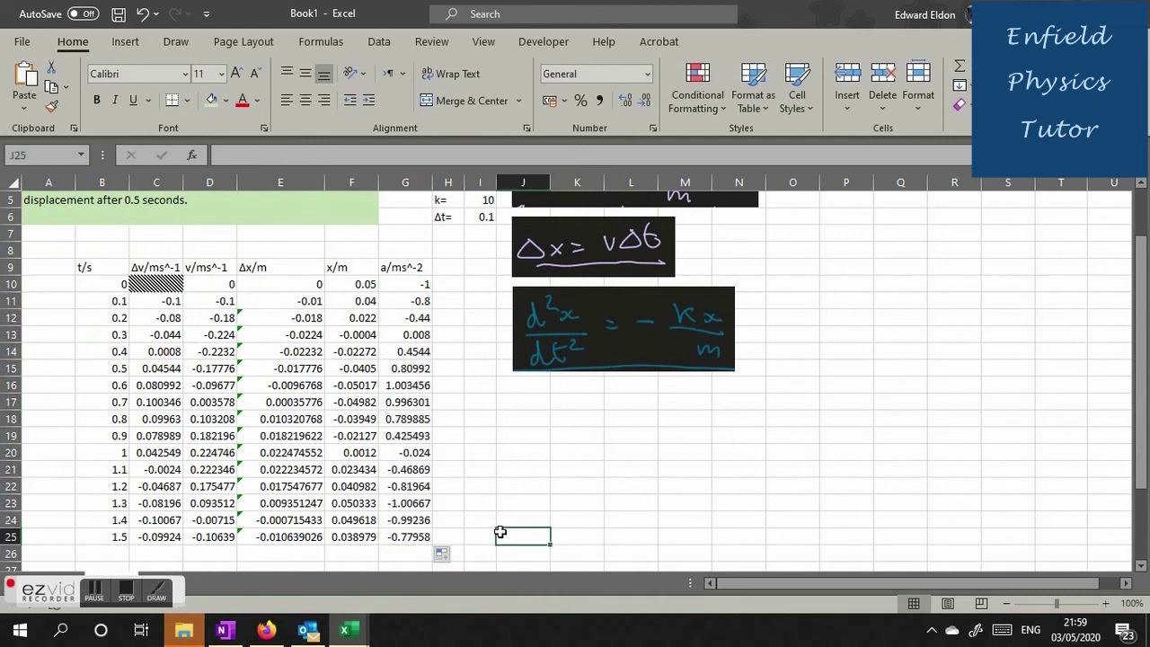
Insert a smooth-line scatter chart with markers of acceleration G9:G25 against time B9:B25, and delete it after viewing.
drag(113, 268, 113, 537)
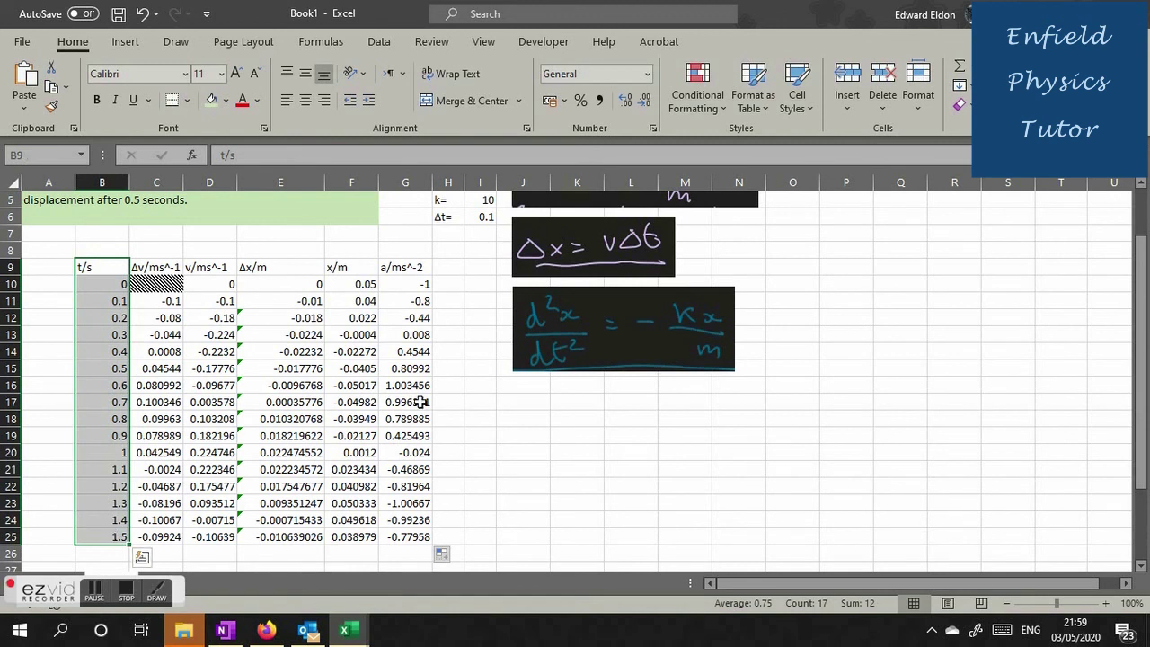
drag(395, 267, 423, 529)
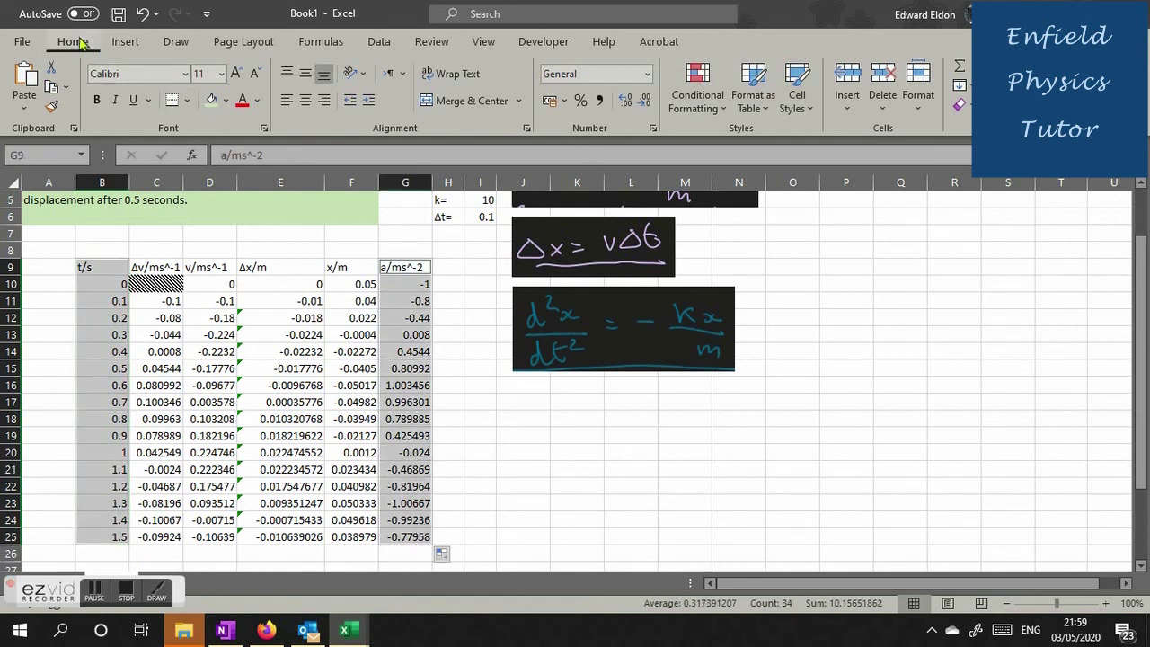
click(126, 43)
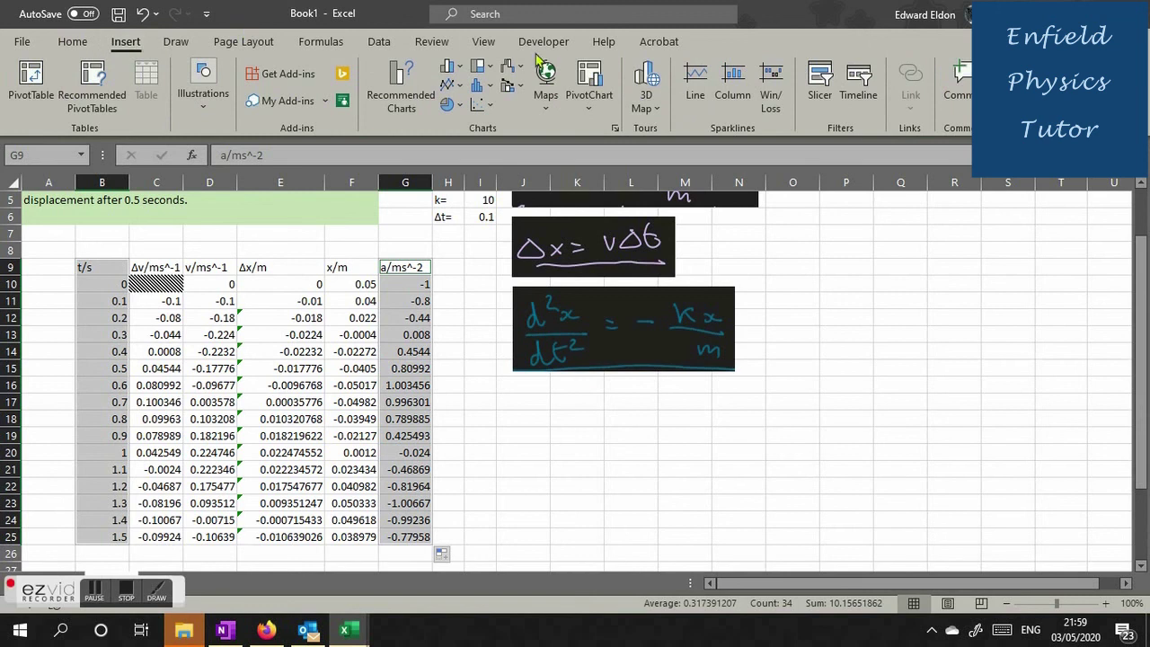
click(495, 108)
click(539, 158)
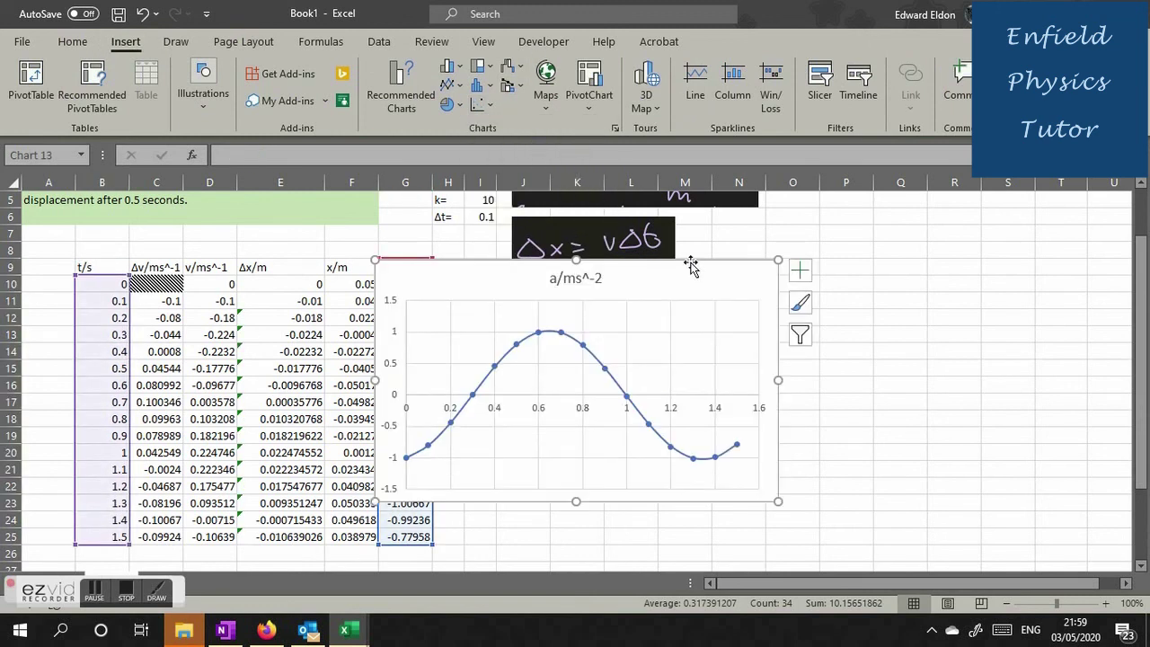
key(Delete)
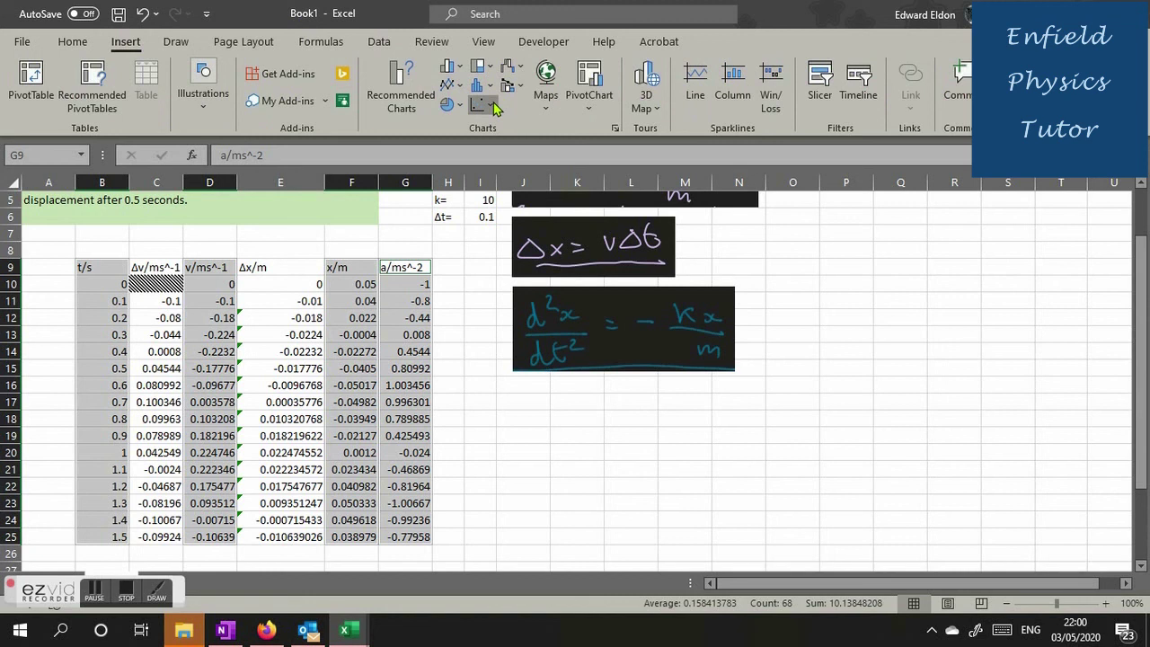
Insert a scatter chart with smooth lines and markers plotting velocity, displacement and acceleration in D, F and G9:G25 against time B9:B25.
click(485, 104)
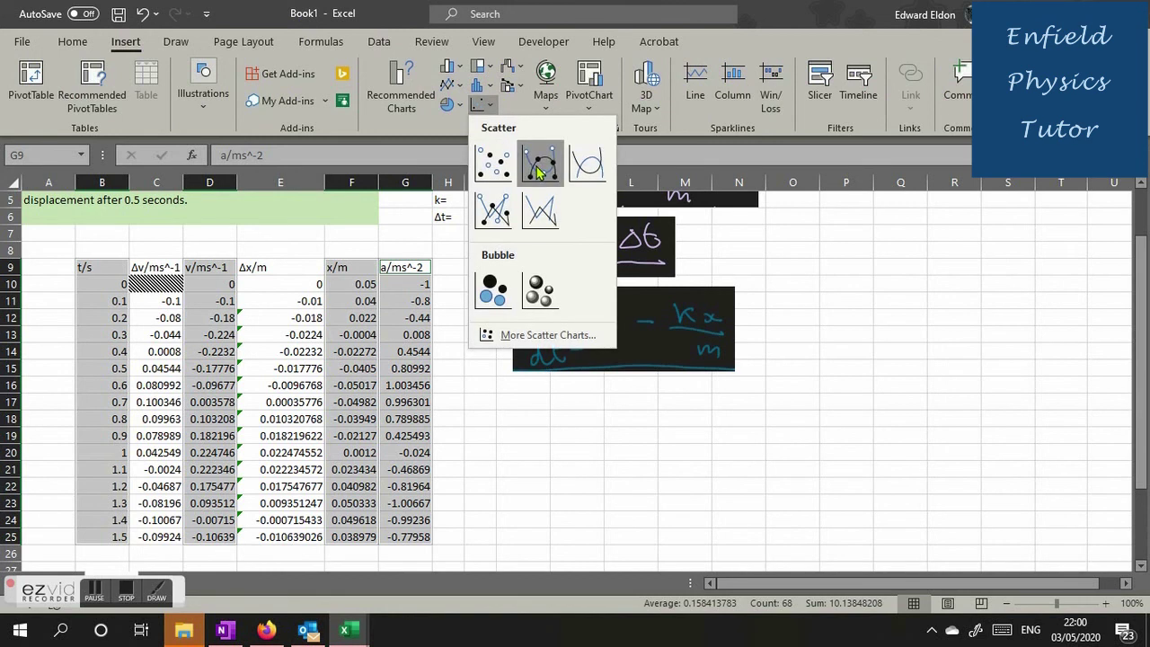